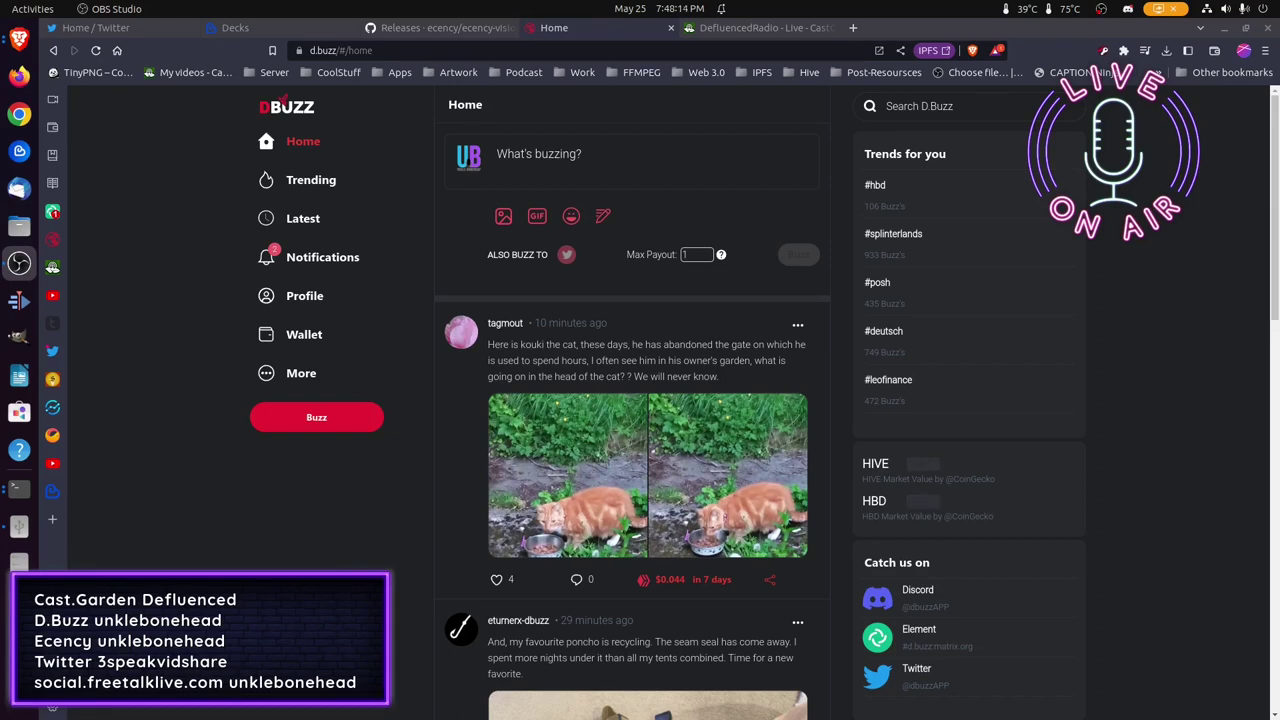
# Bring the Brave window forward and close the Ecency Decks tab, leaving D.Buzz Home active
pyautogui.hotkey('alt', 'Tab')
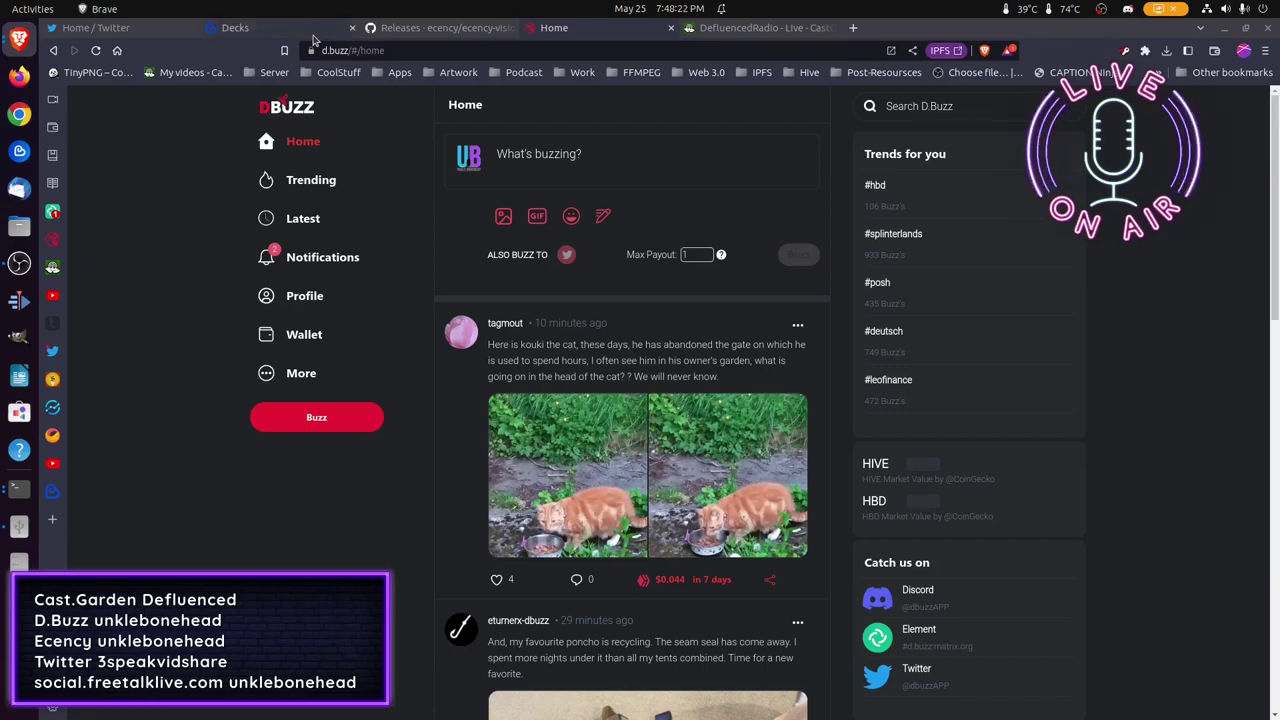
pyautogui.moveTo(280, 28)
pyautogui.click(352, 28)
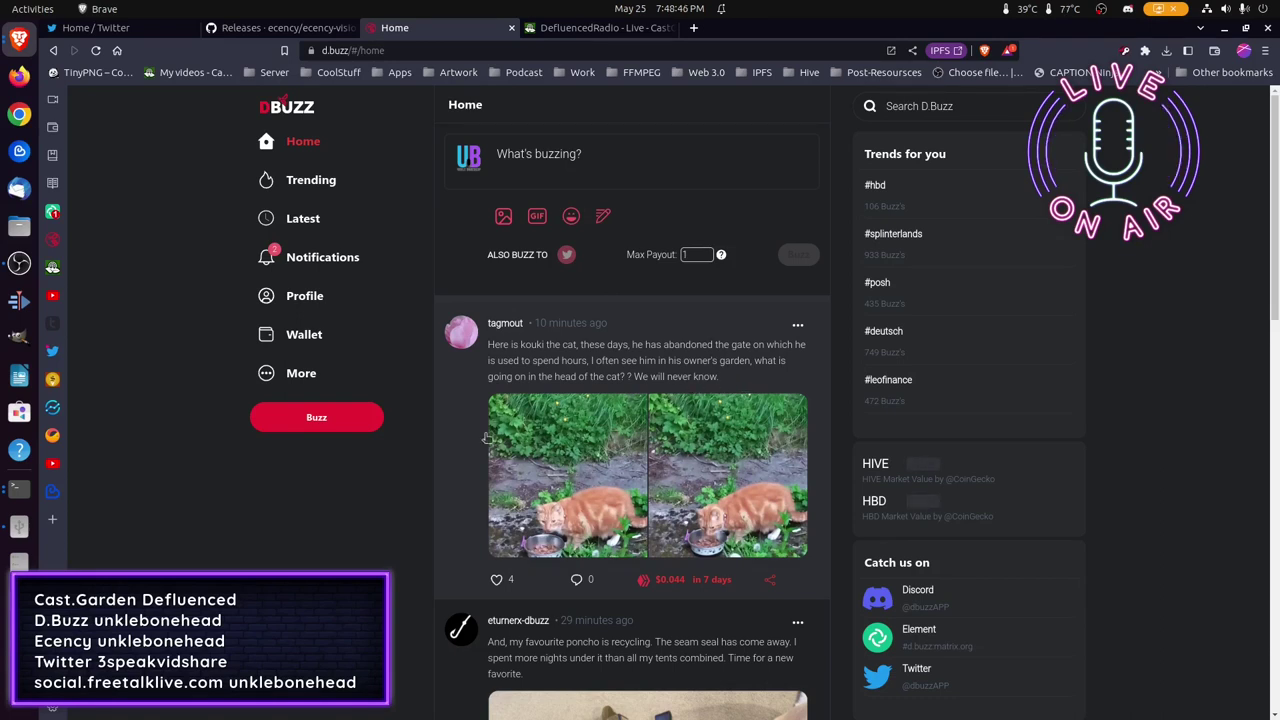
# Open Ecency from the bookmark, allow notifications, and browse the Communities list
pyautogui.click(52, 491)
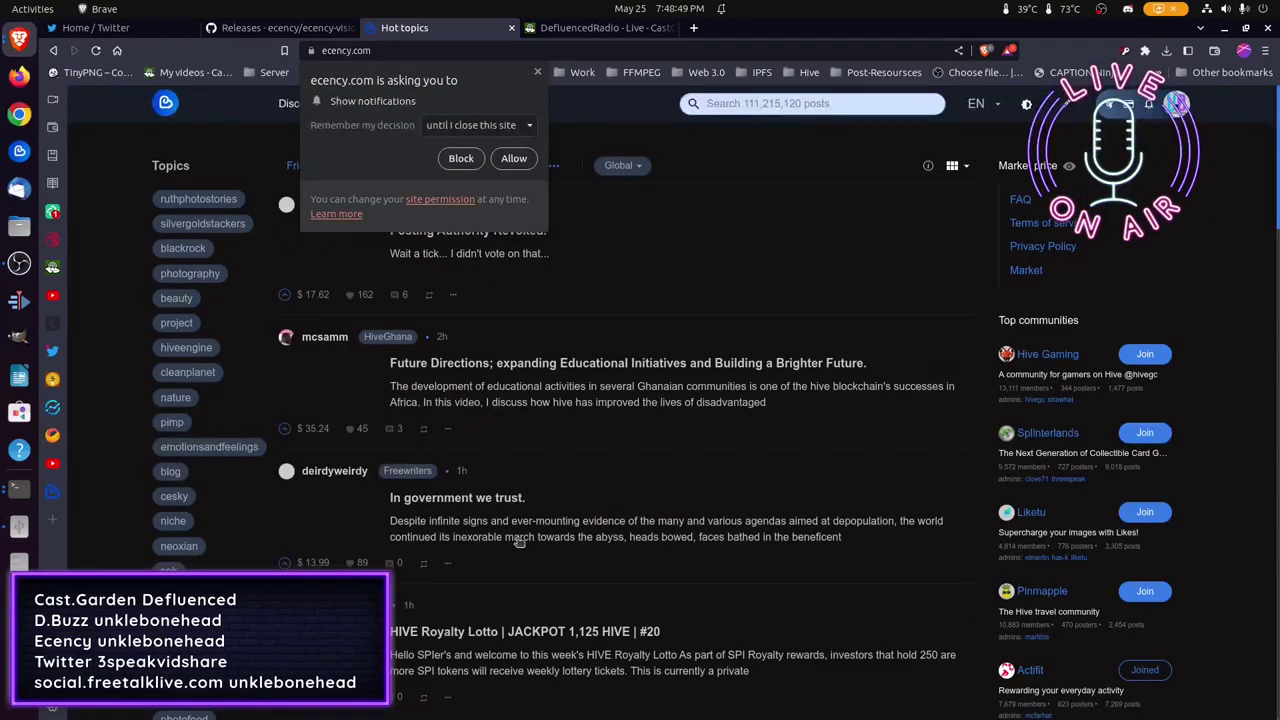
pyautogui.click(514, 158)
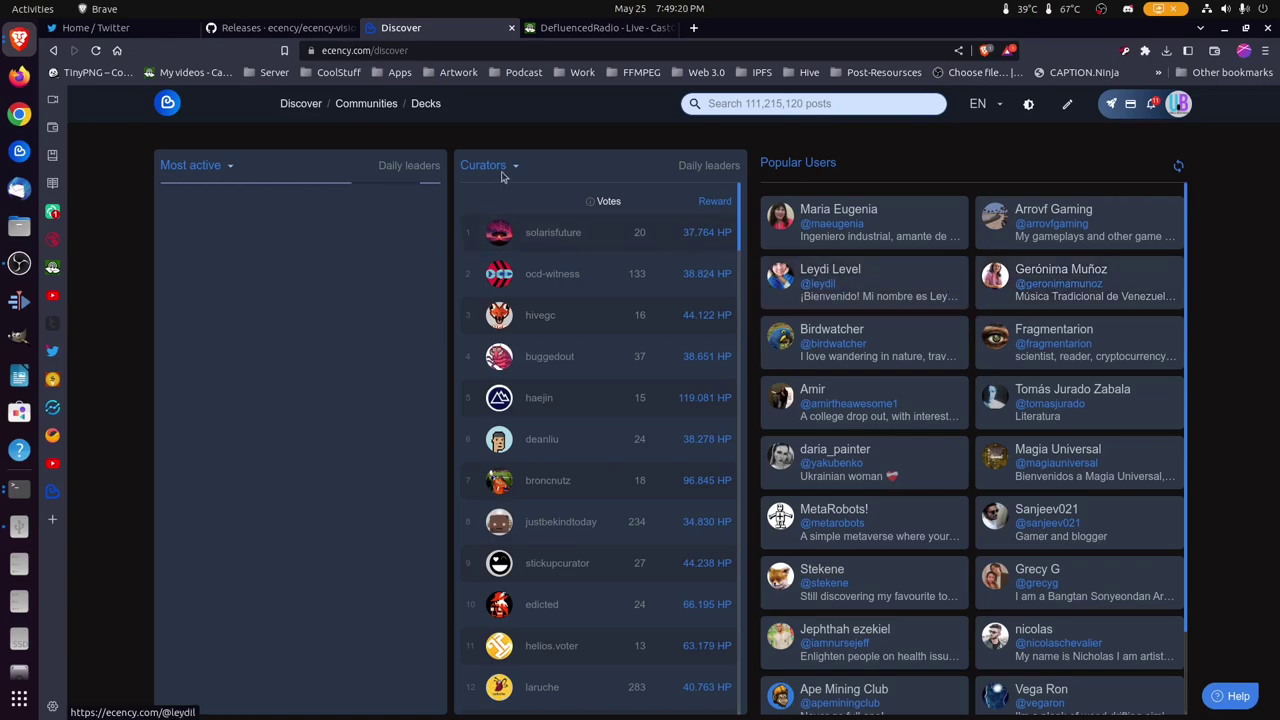
pyautogui.click(378, 103)
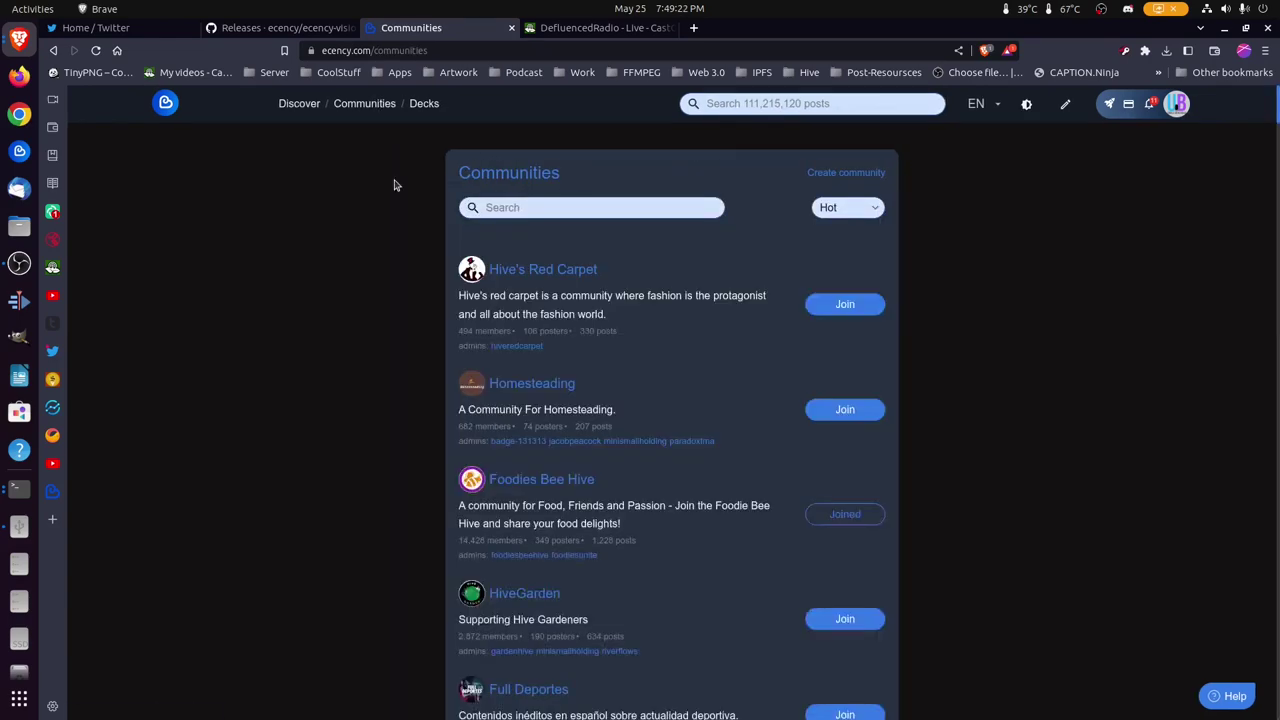
pyautogui.scroll(-1, 640, 294)
pyautogui.scroll(-2, 640, 300)
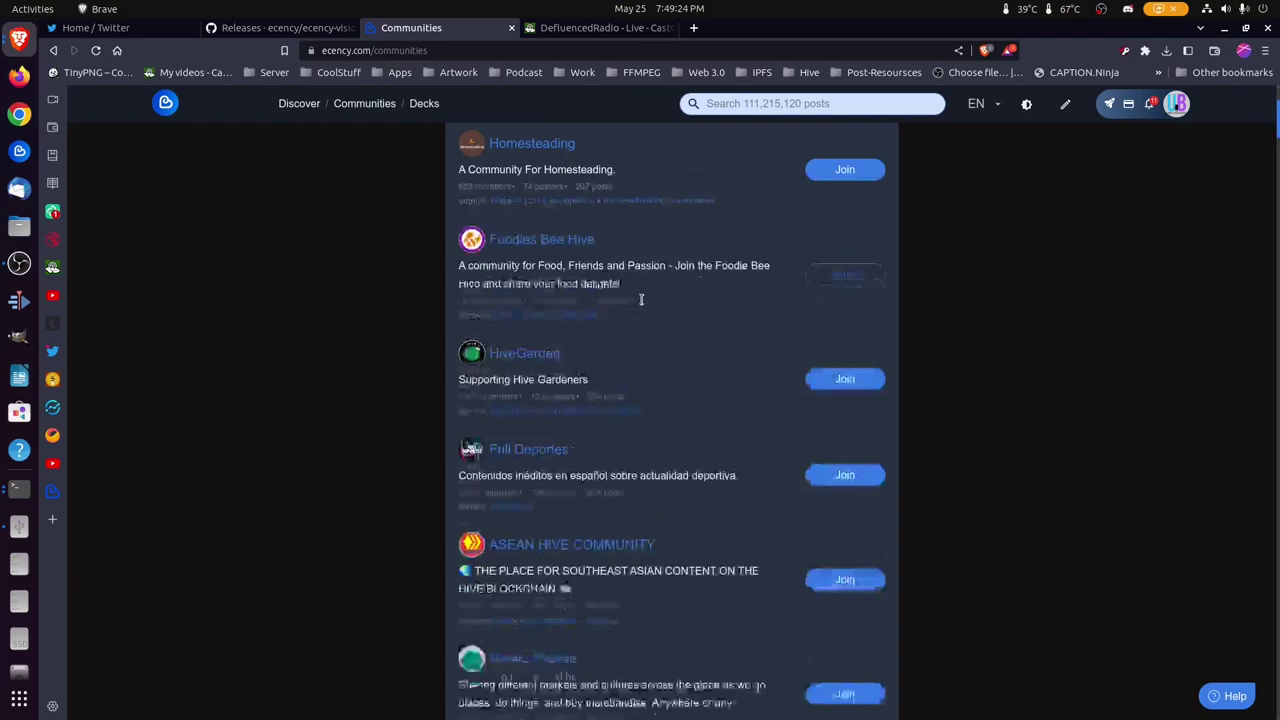
pyautogui.scroll(-2, 647, 313)
pyautogui.scroll(-2, 647, 313)
pyautogui.scroll(2, 630, 318)
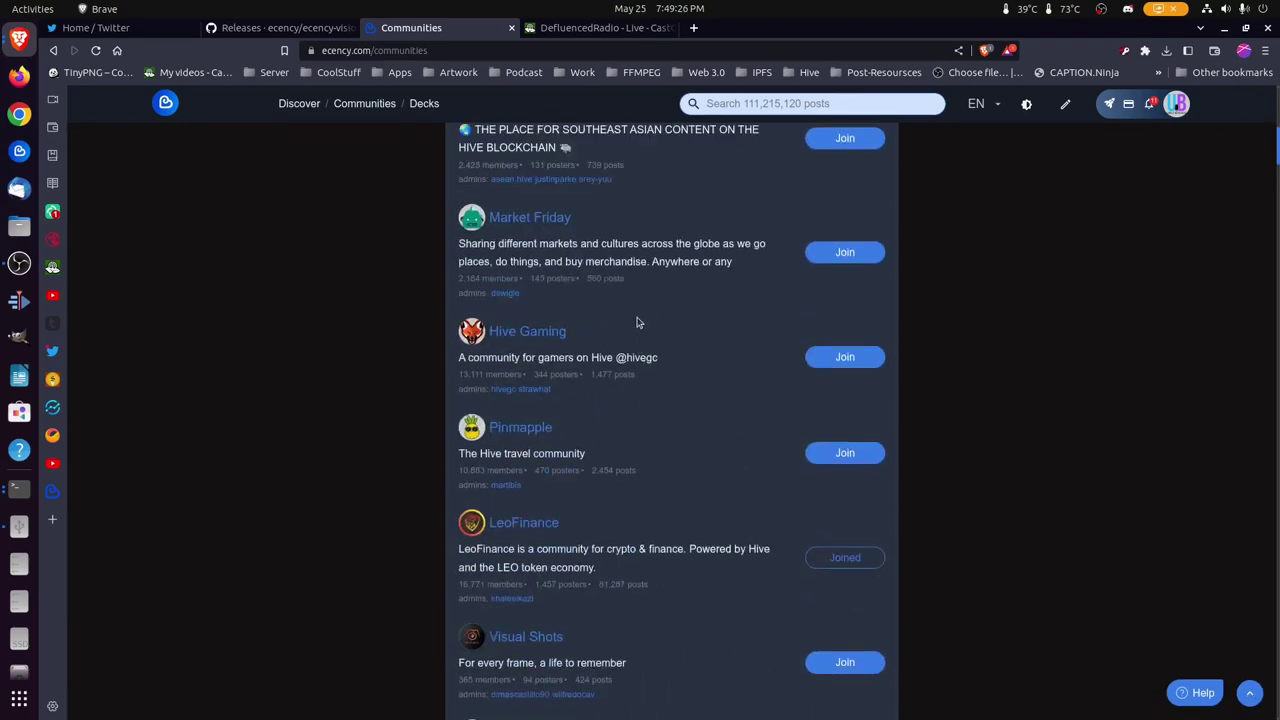
pyautogui.scroll(3, 618, 311)
pyautogui.scroll(3, 610, 300)
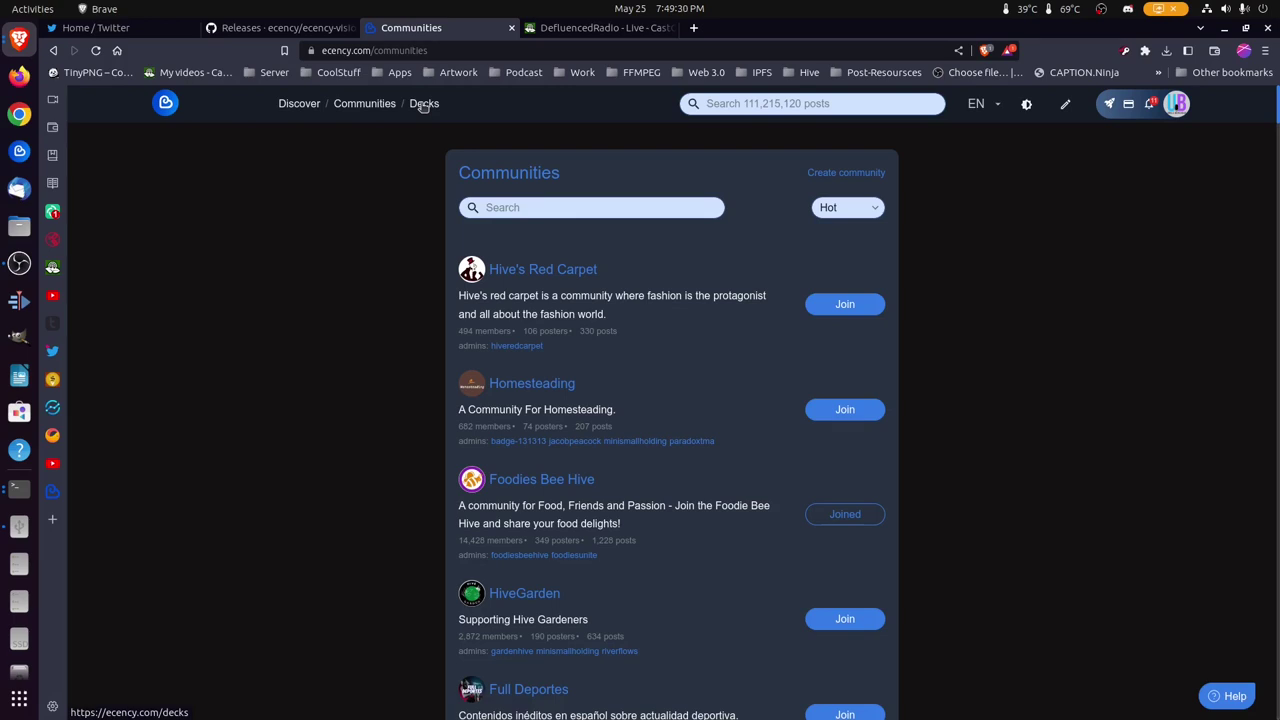
# Open the Decks dashboard, cancel the Create a deck dialog, and dismiss a defluencedchat post's menu
pyautogui.click(424, 105)
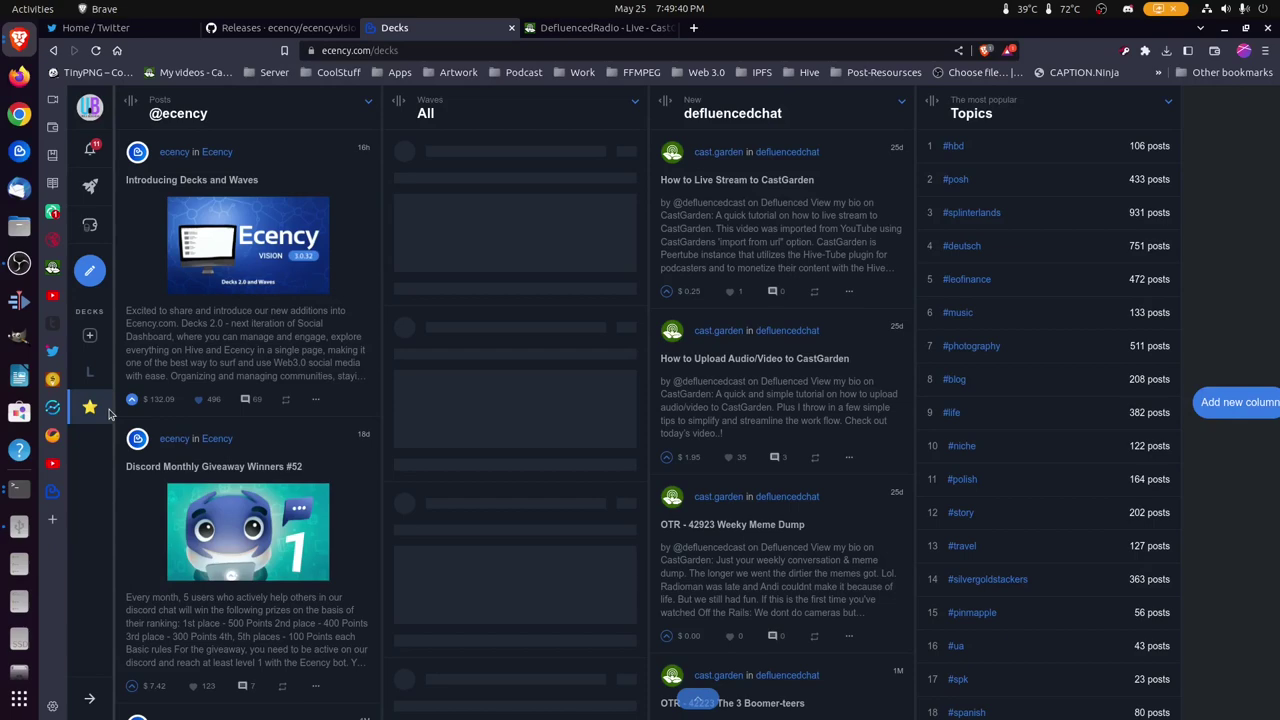
pyautogui.click(89, 337)
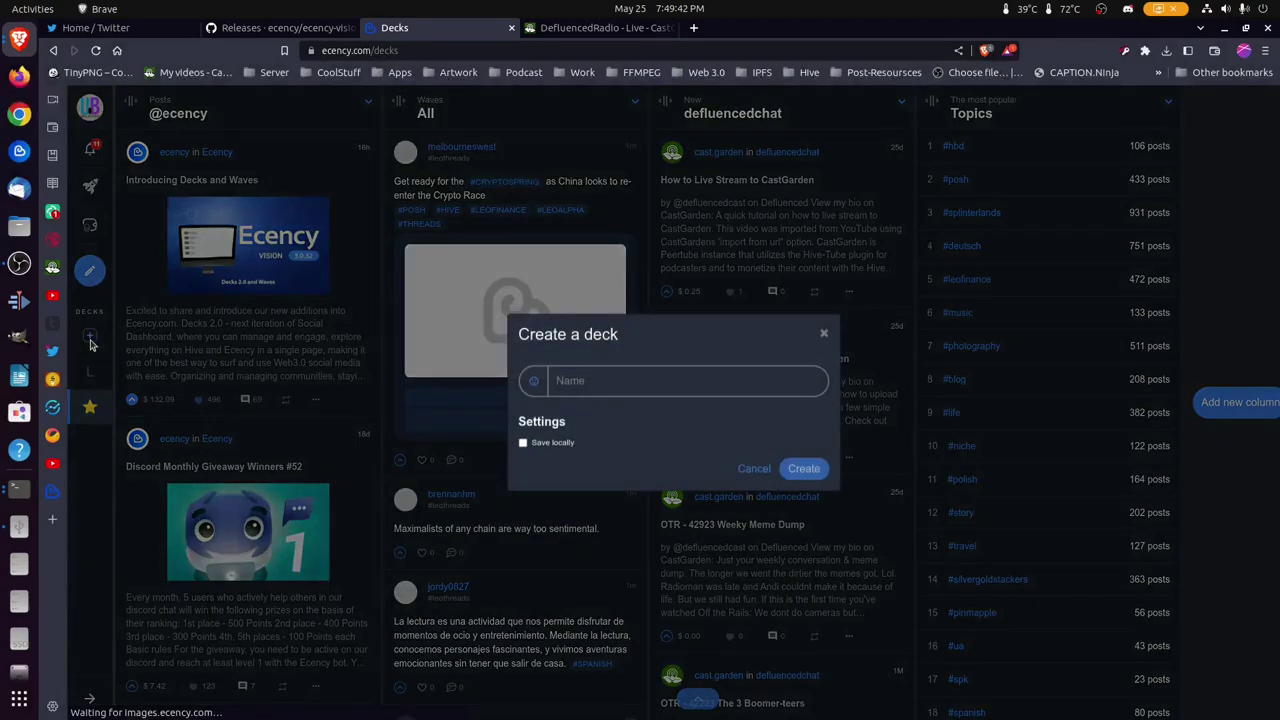
pyautogui.click(825, 335)
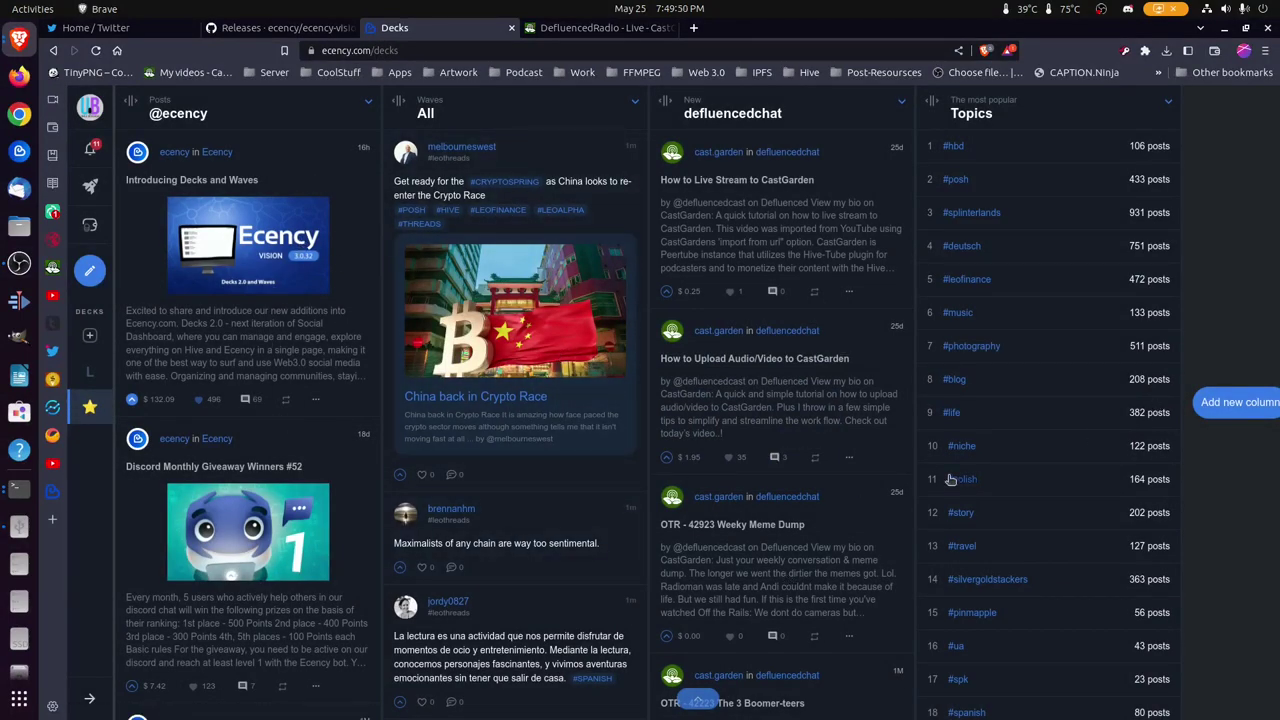
pyautogui.click(849, 457)
pyautogui.click(1023, 445)
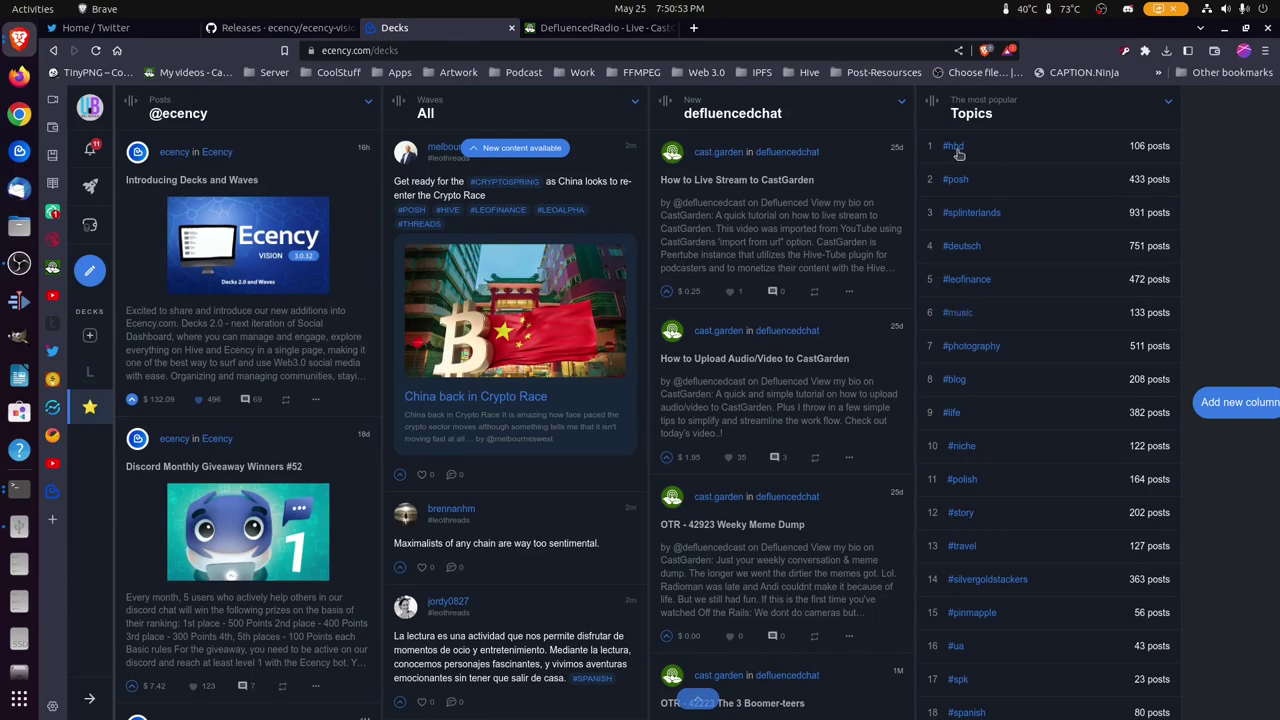
pyautogui.scroll(-1, 990, 250)
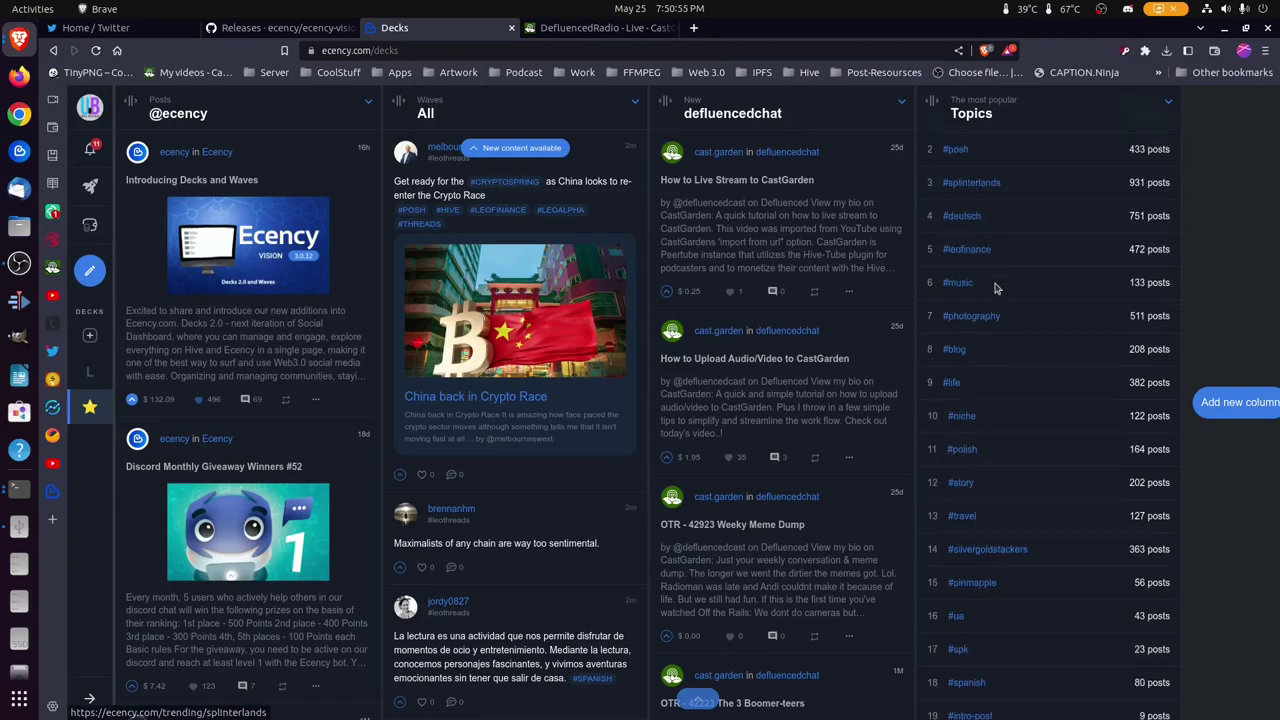
pyautogui.scroll(-2, 995, 290)
pyautogui.scroll(-3, 996, 305)
pyautogui.scroll(-3, 998, 330)
pyautogui.scroll(-3, 1003, 350)
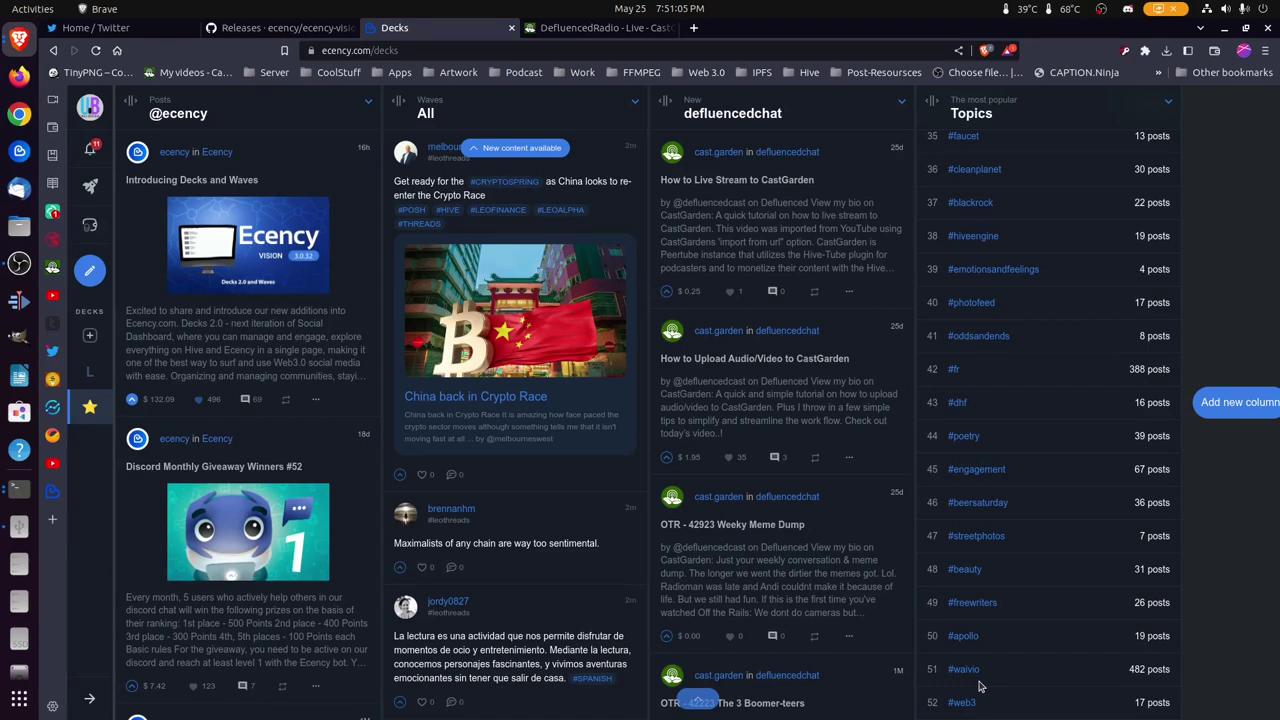
pyautogui.scroll(2, 980, 686)
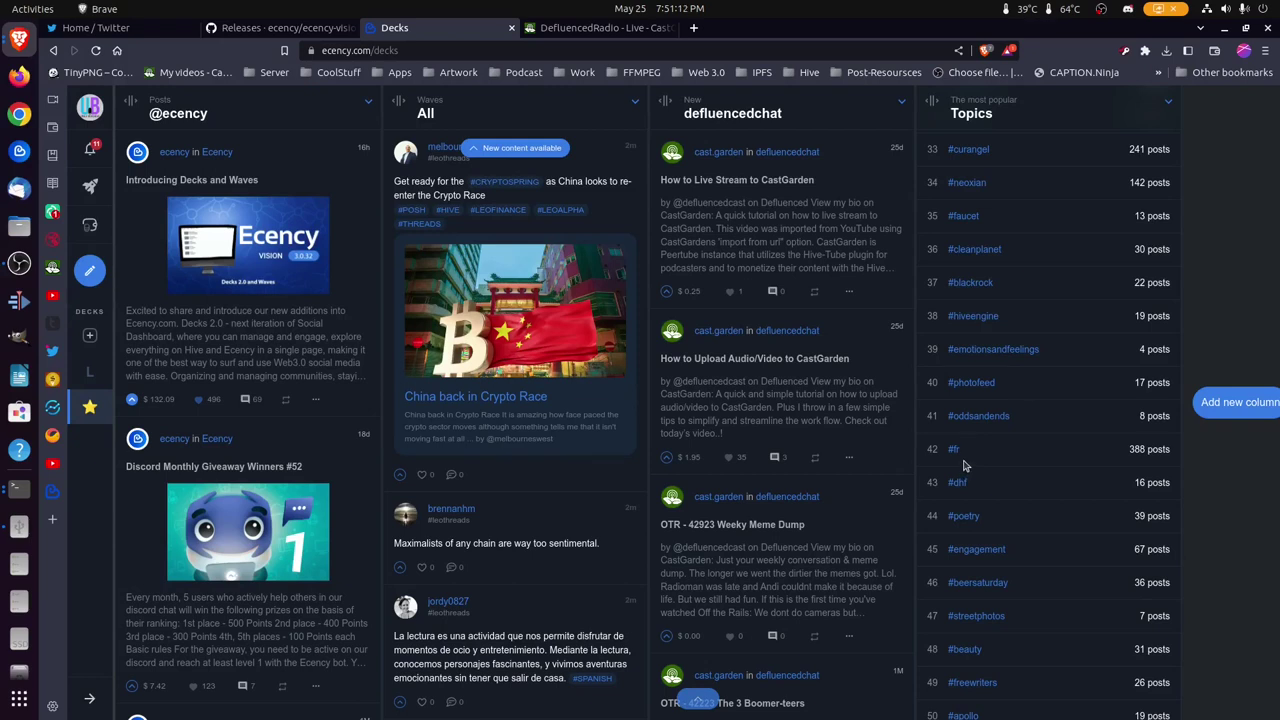
pyautogui.scroll(3, 963, 465)
pyautogui.scroll(3, 964, 466)
pyautogui.scroll(2, 965, 467)
pyautogui.scroll(2, 967, 468)
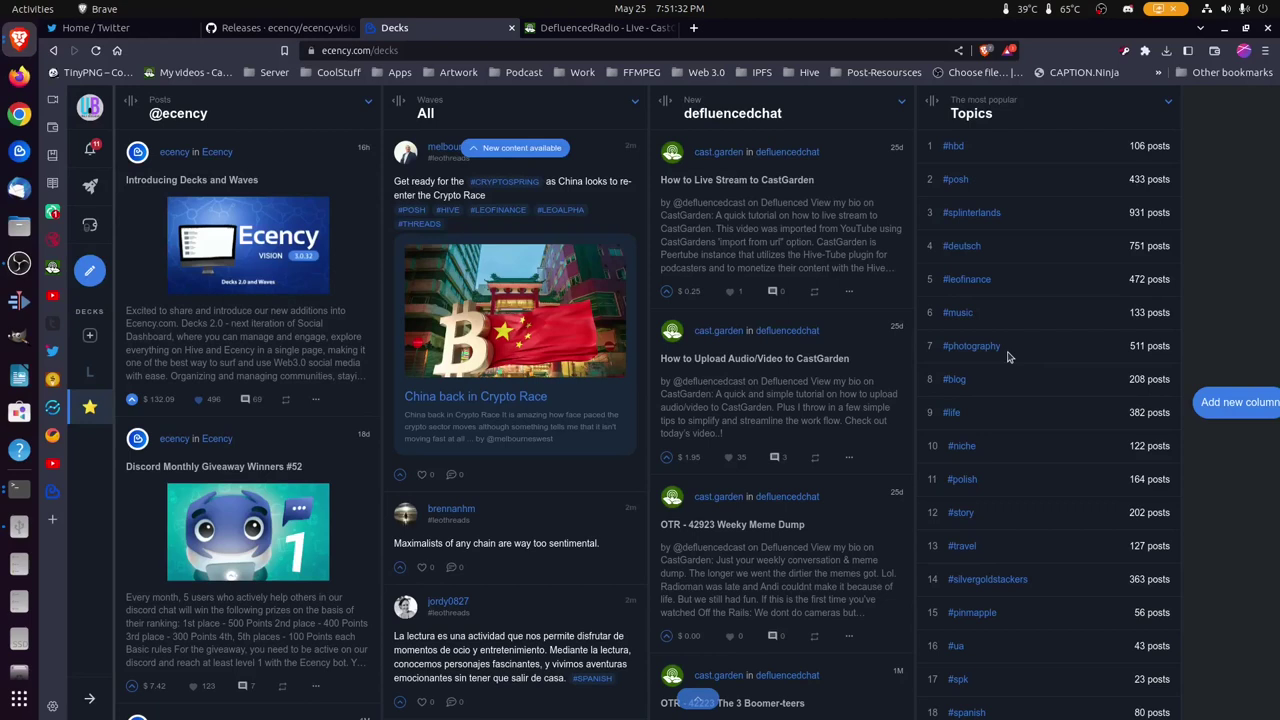
pyautogui.scroll(-2, 1040, 400)
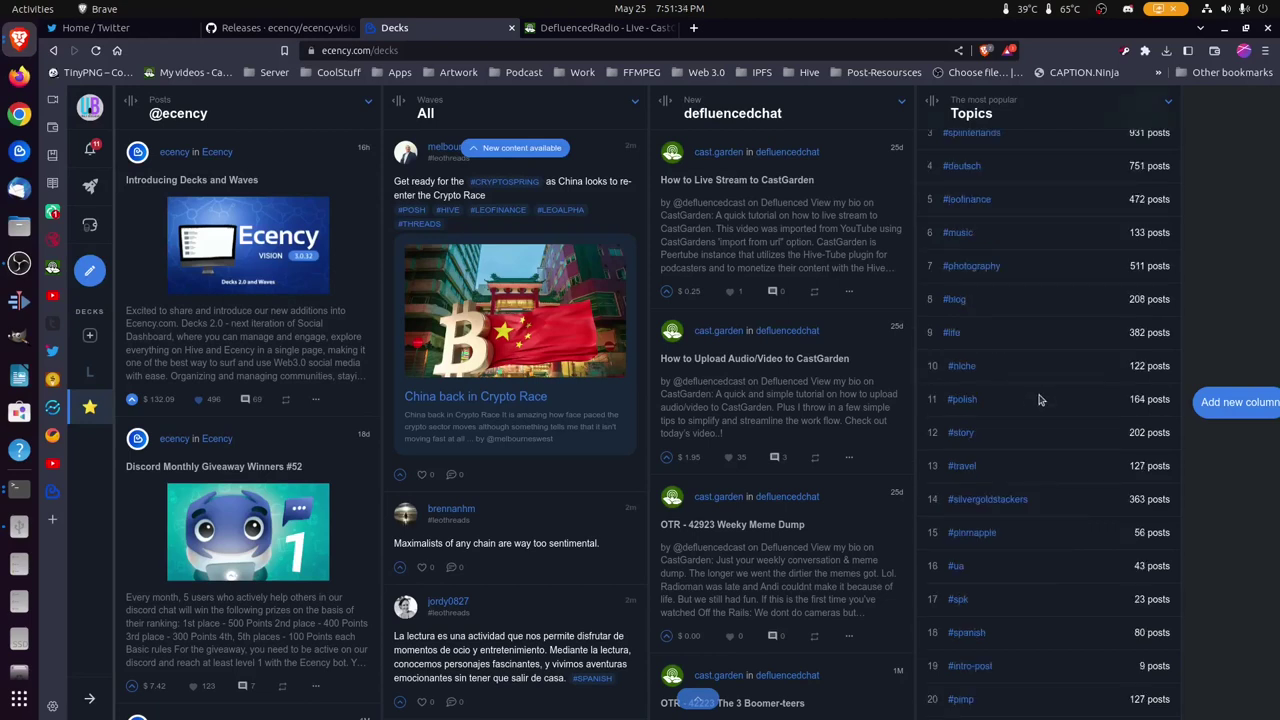
pyautogui.scroll(1, 1037, 400)
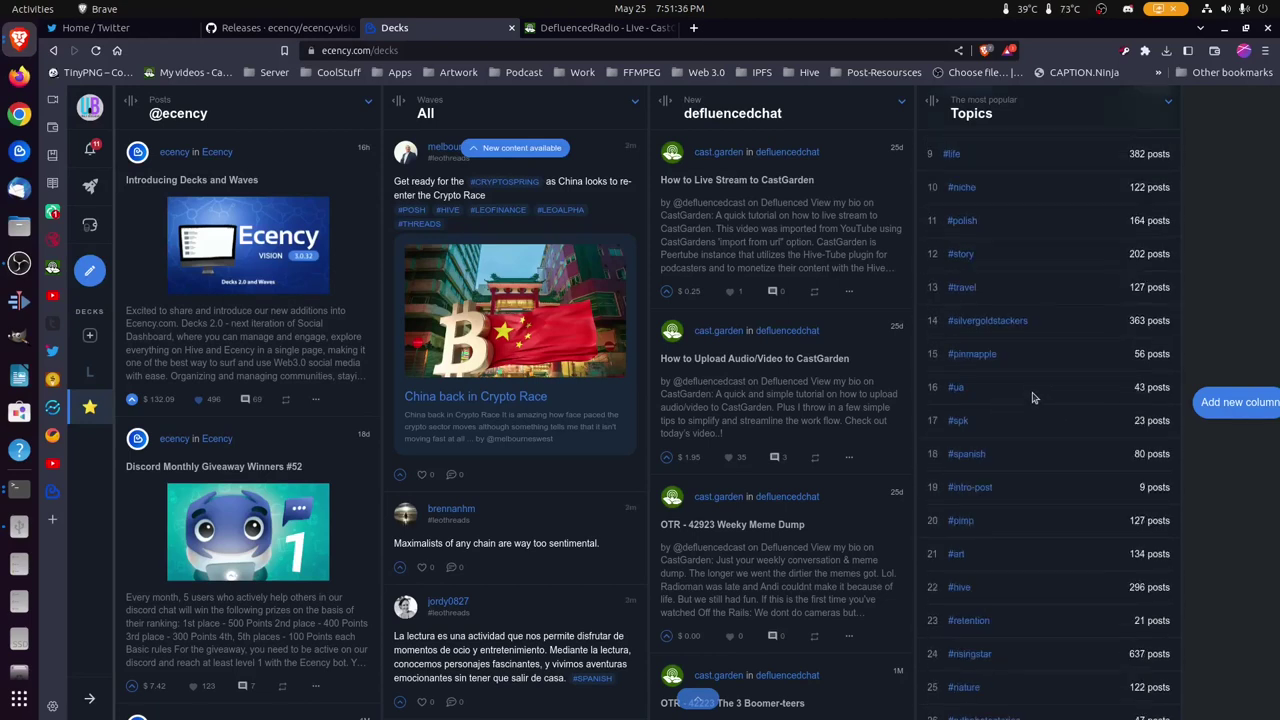
pyautogui.scroll(2, 1033, 398)
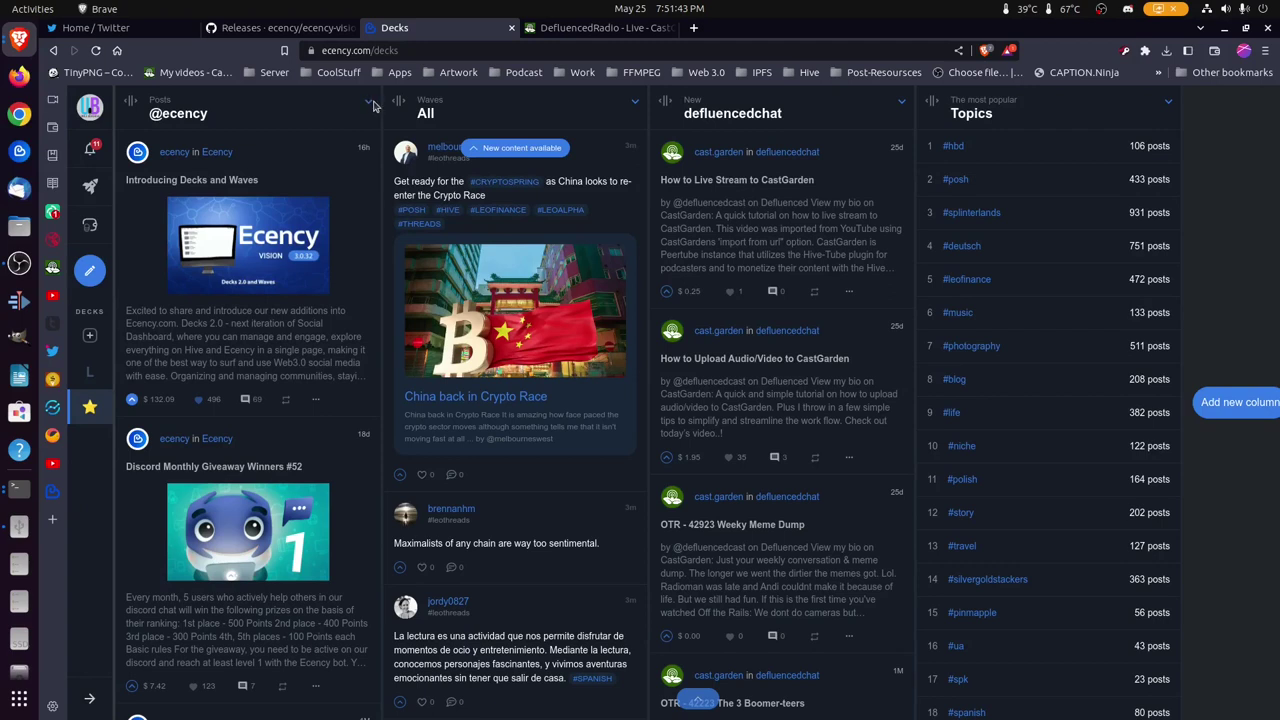
pyautogui.click(370, 104)
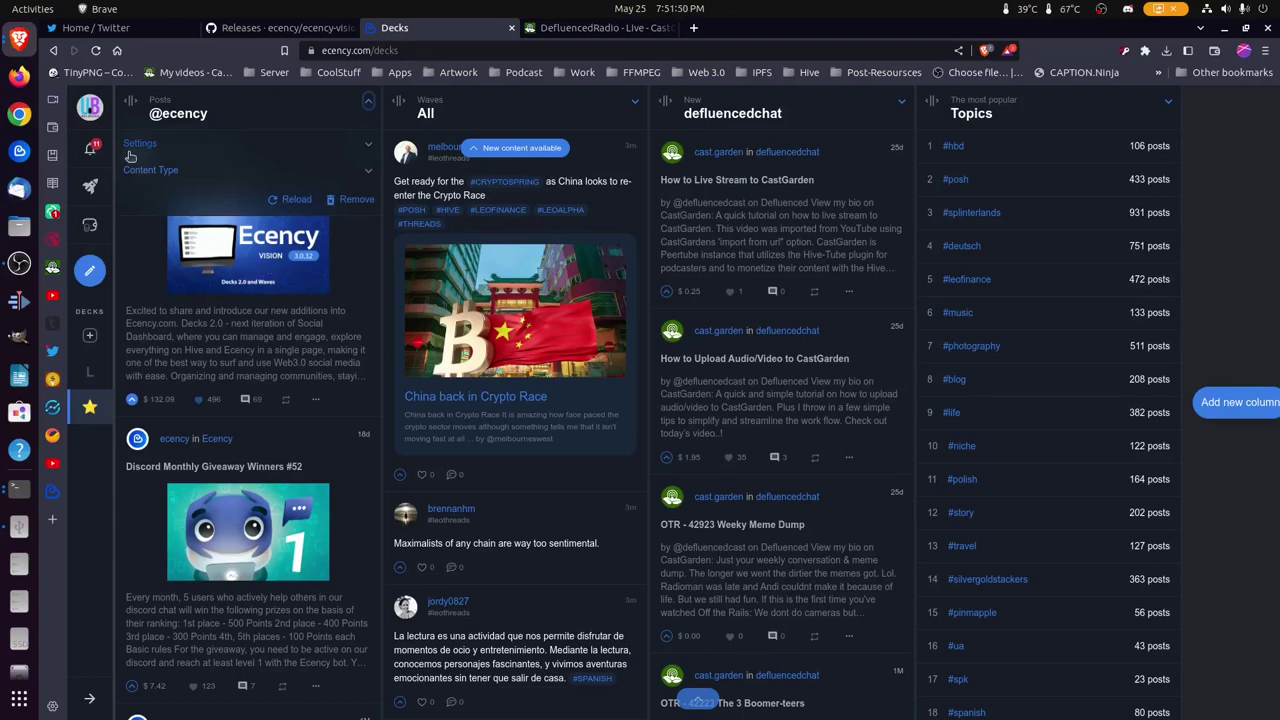
pyautogui.click(220, 173)
pyautogui.click(238, 203)
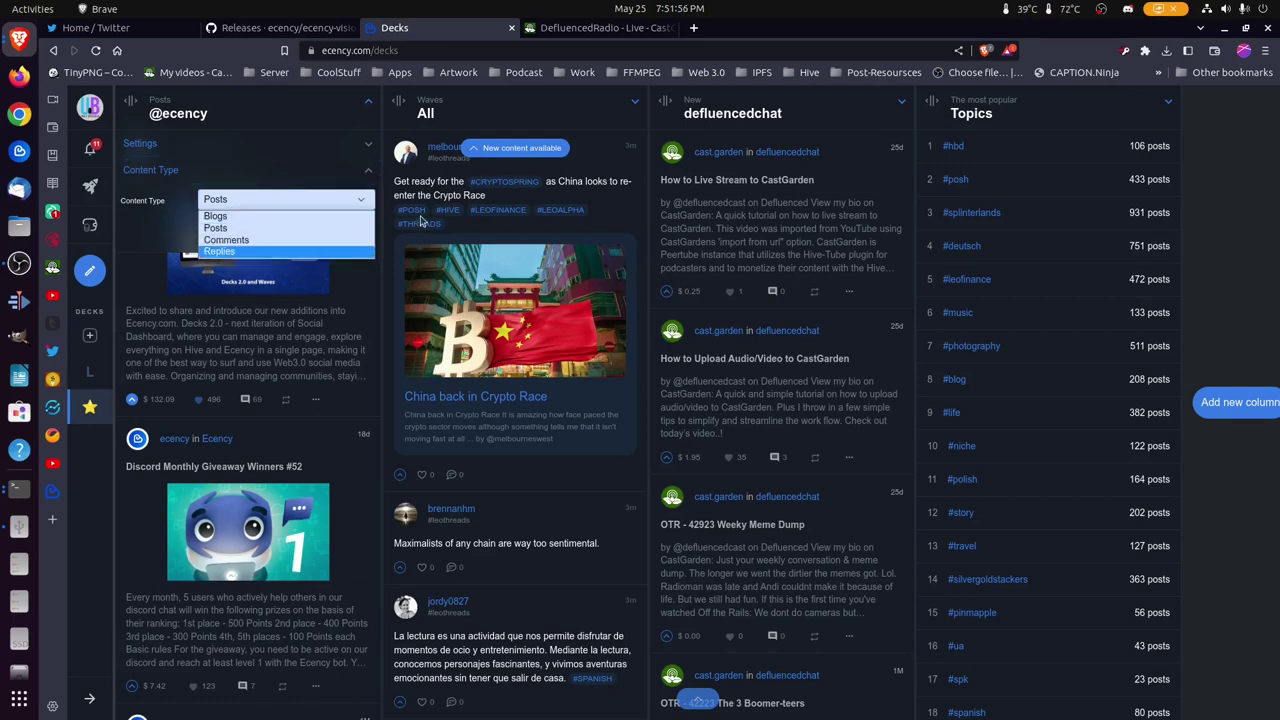
pyautogui.click(632, 113)
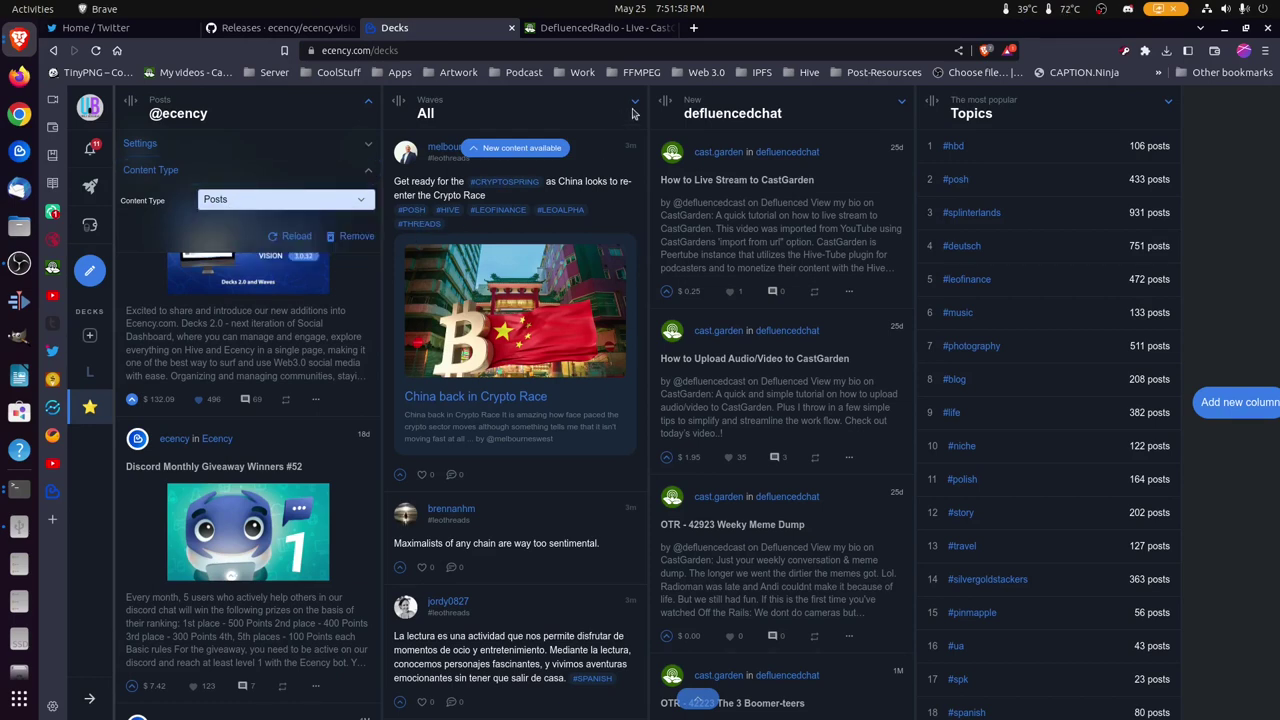
pyautogui.click(635, 105)
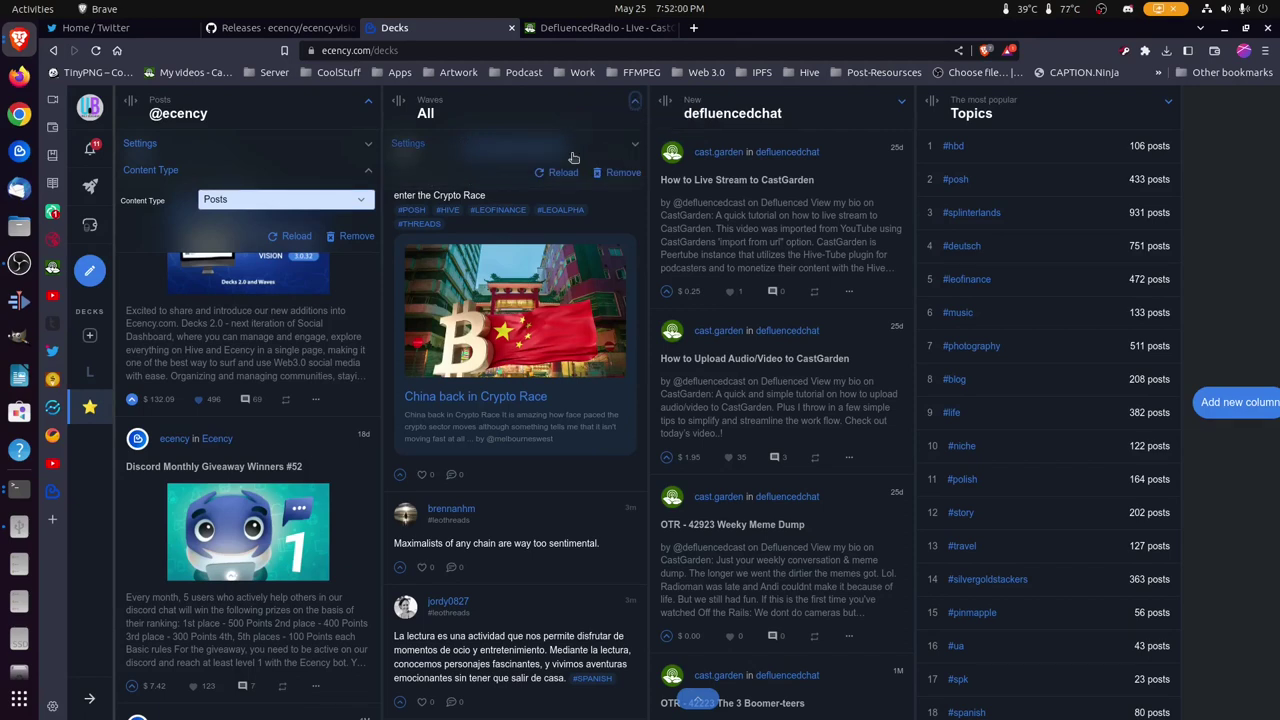
pyautogui.click(603, 146)
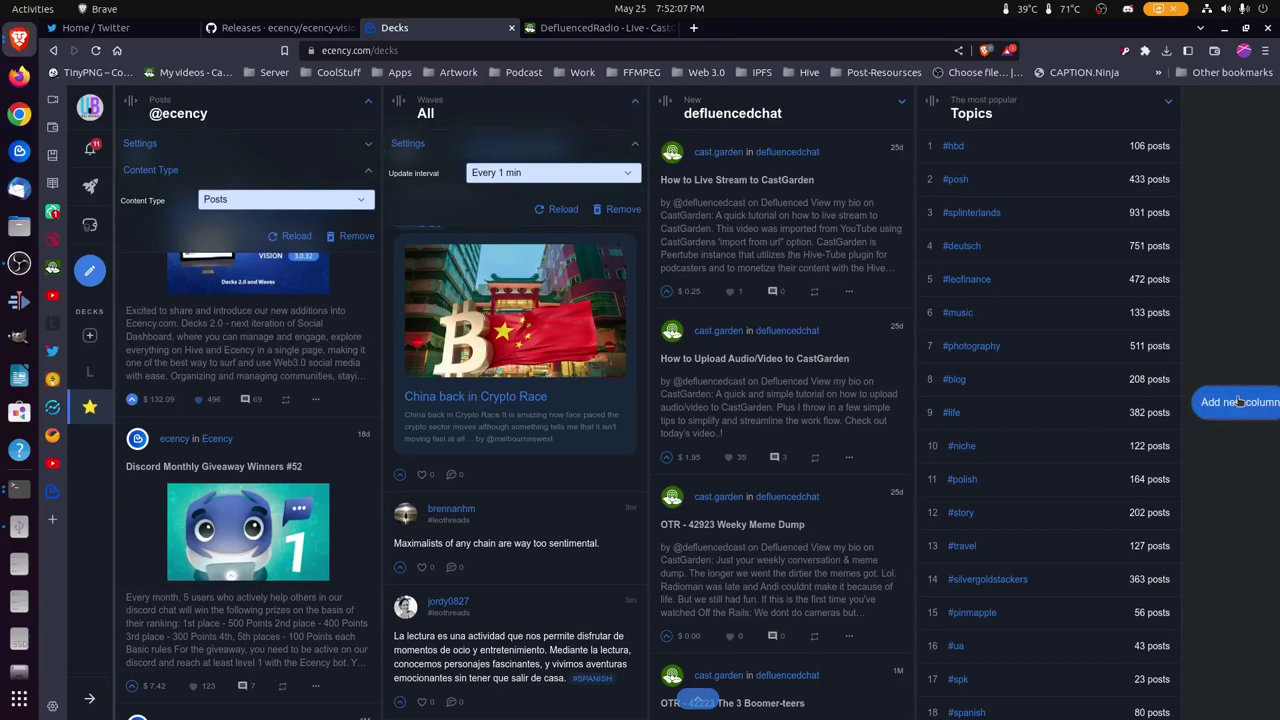
# Add a new column, drag it before Topics, then remove the empty panel
pyautogui.click(1247, 119)
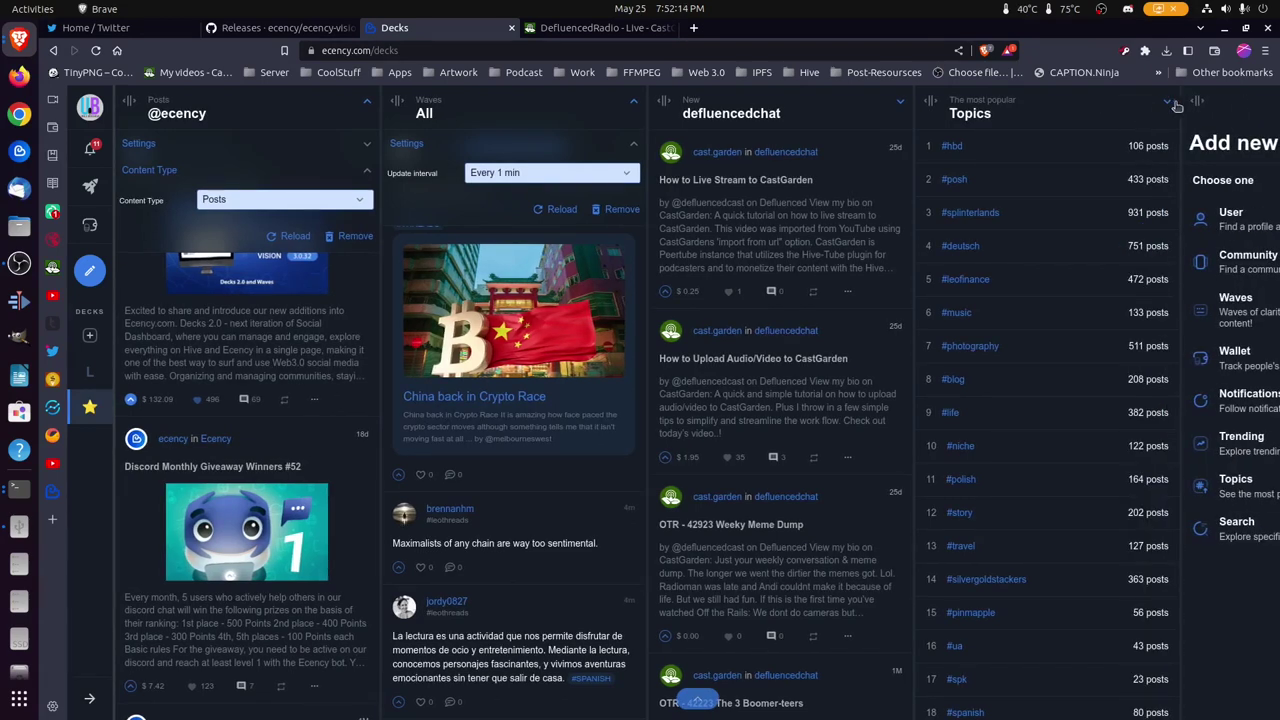
pyautogui.moveTo(1197, 103)
pyautogui.mouseDown()
pyautogui.moveTo(879, 148)
pyautogui.moveTo(894, 152)
pyautogui.mouseUp()
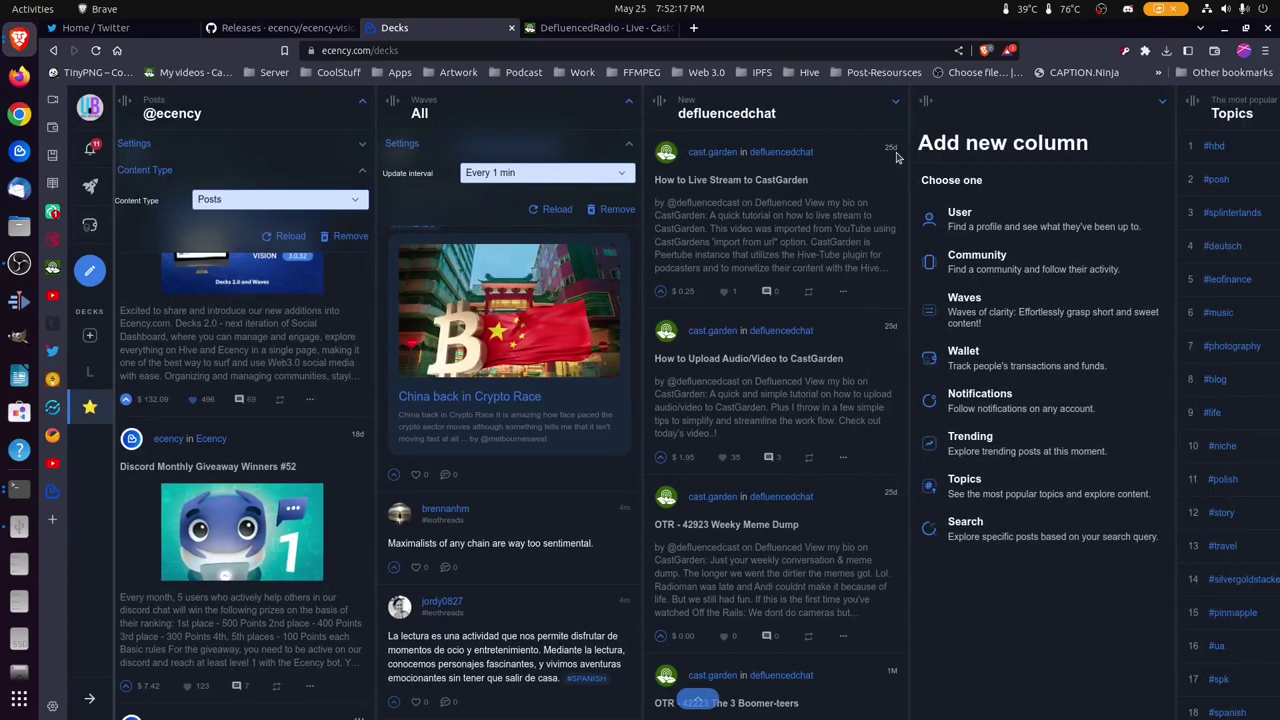
pyautogui.click(1162, 102)
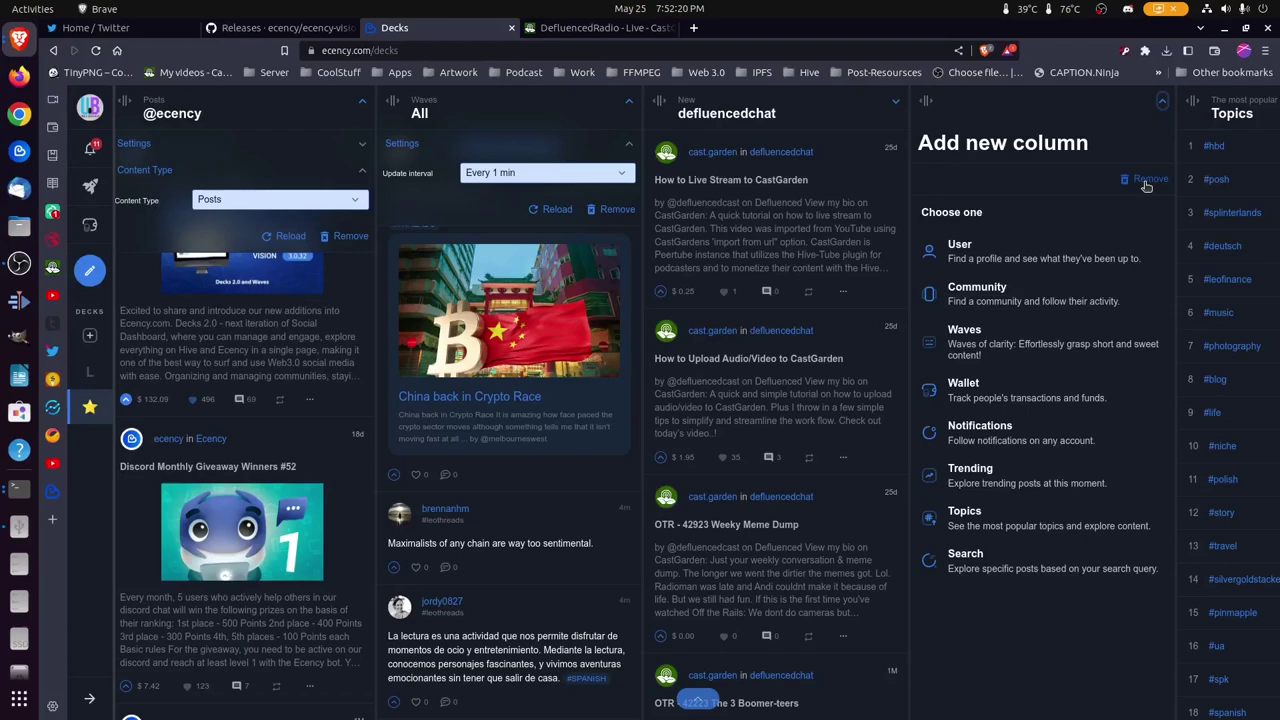
pyautogui.click(1147, 182)
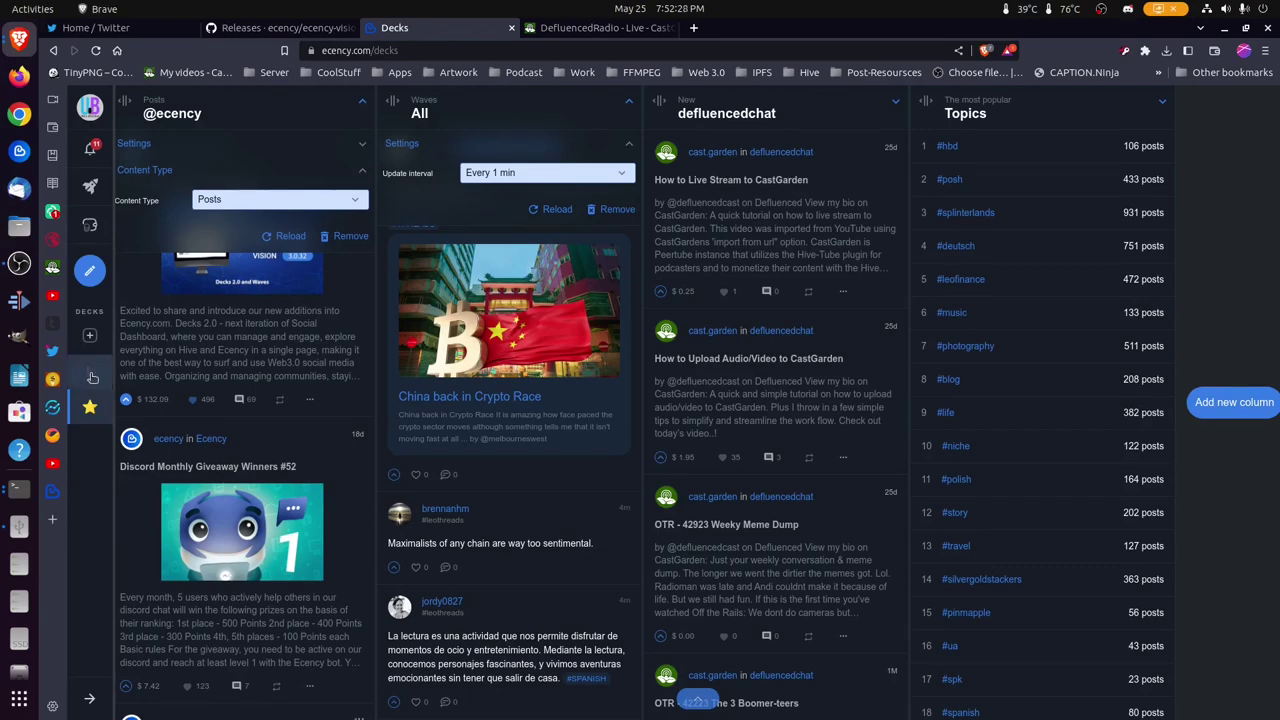
pyautogui.click(90, 374)
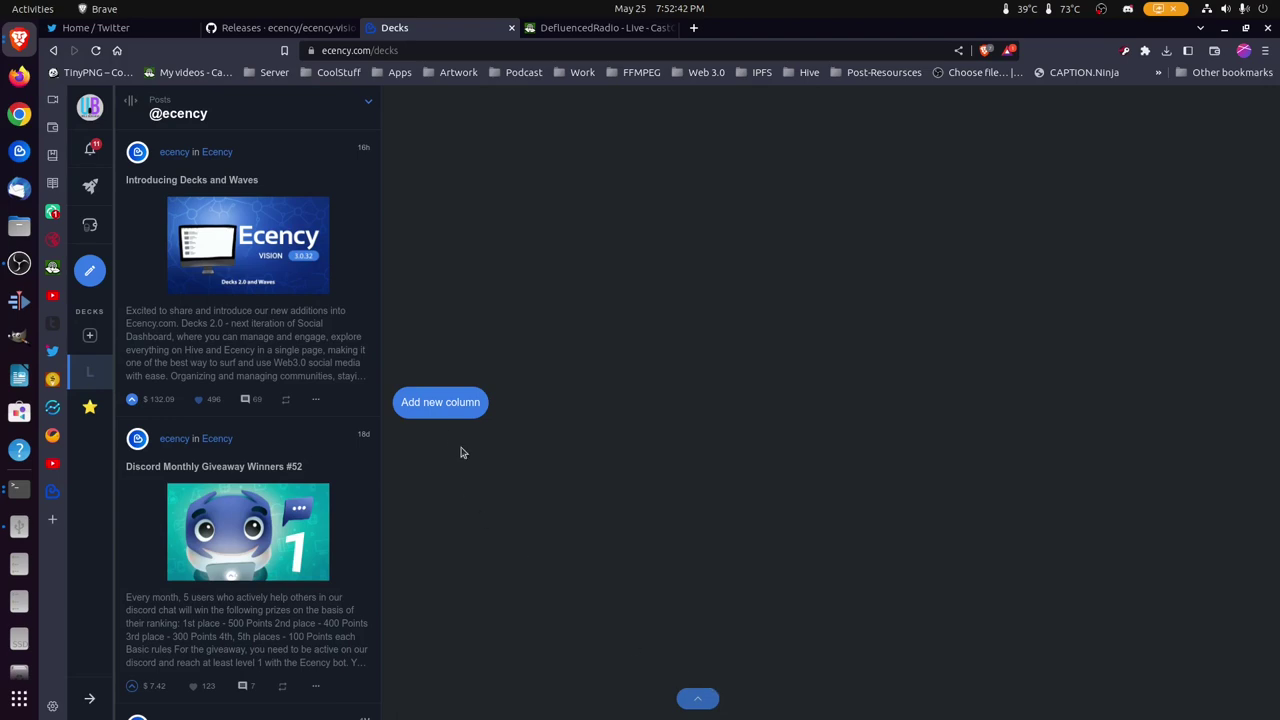
pyautogui.click(443, 402)
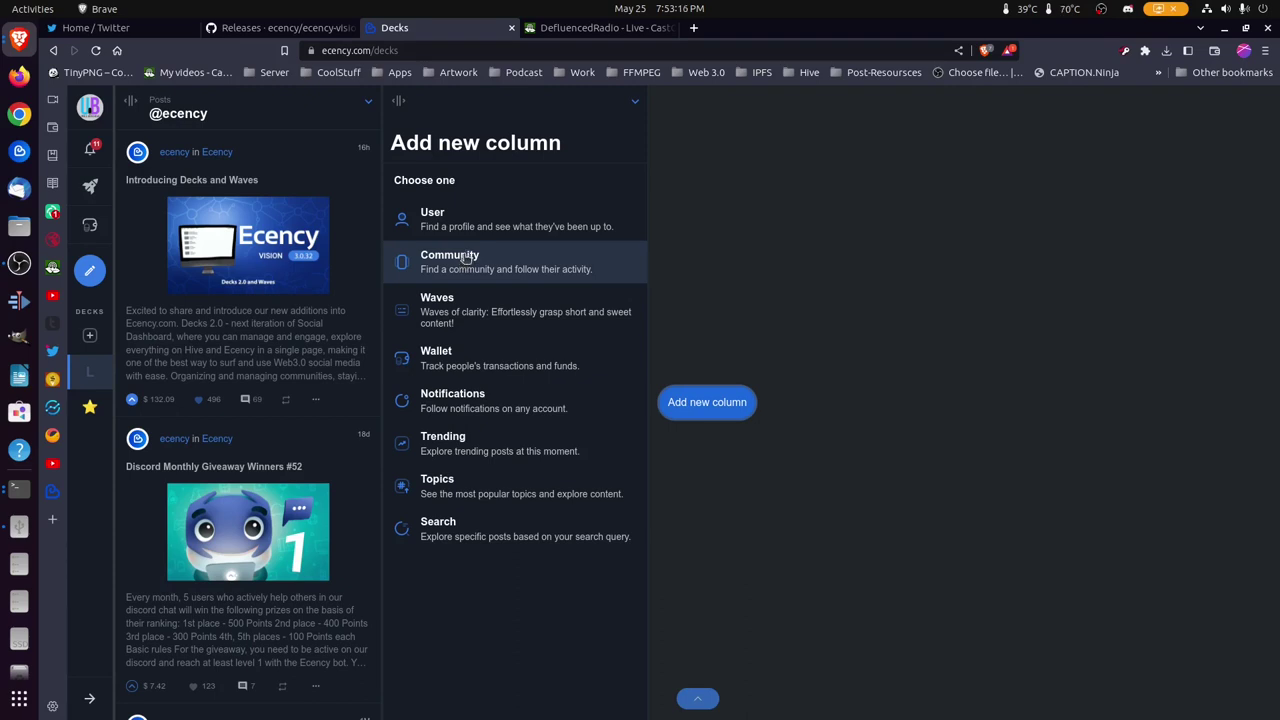
# Add a Linux community column with the New content type, found by searching 'inux'
pyautogui.click(463, 256)
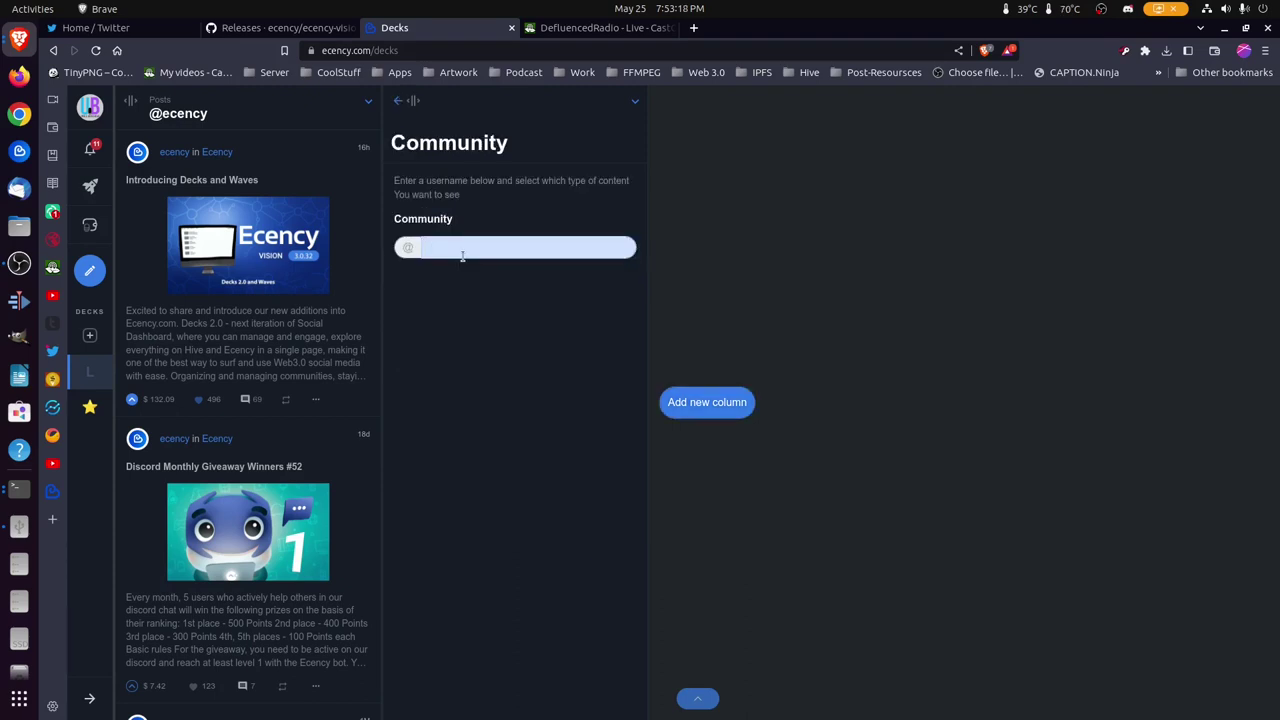
pyautogui.write('linux')
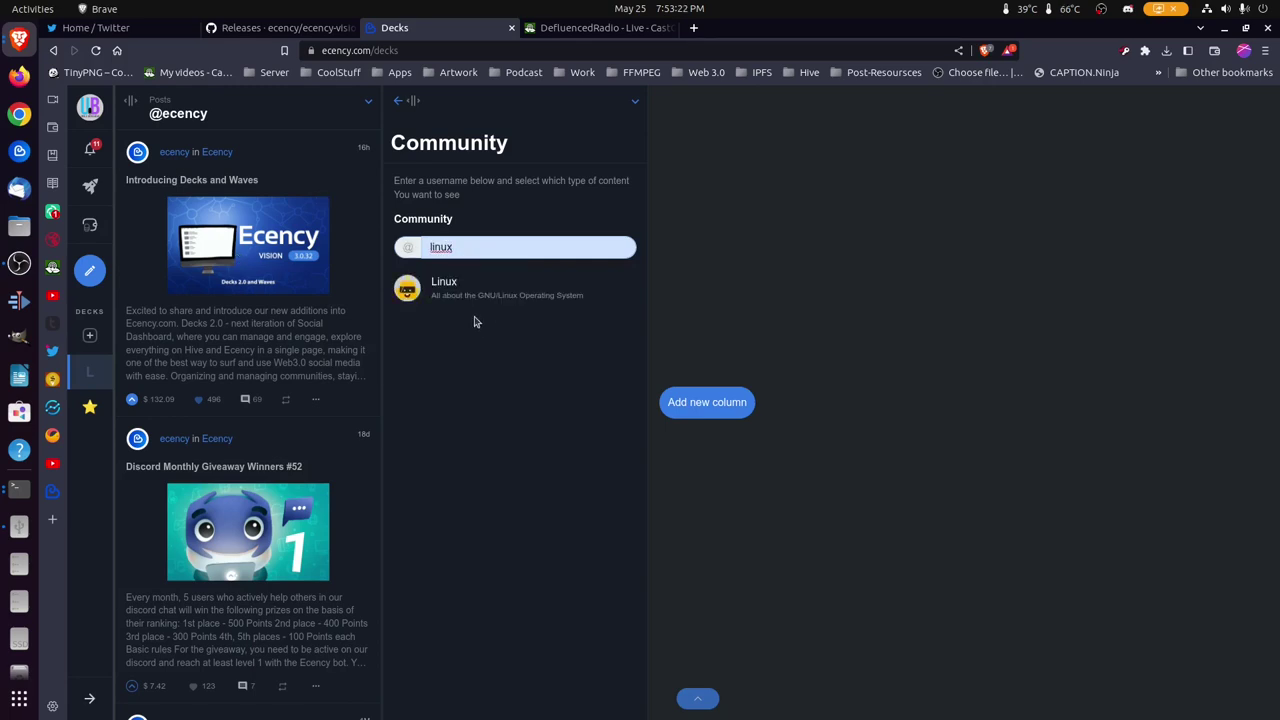
pyautogui.click(476, 304)
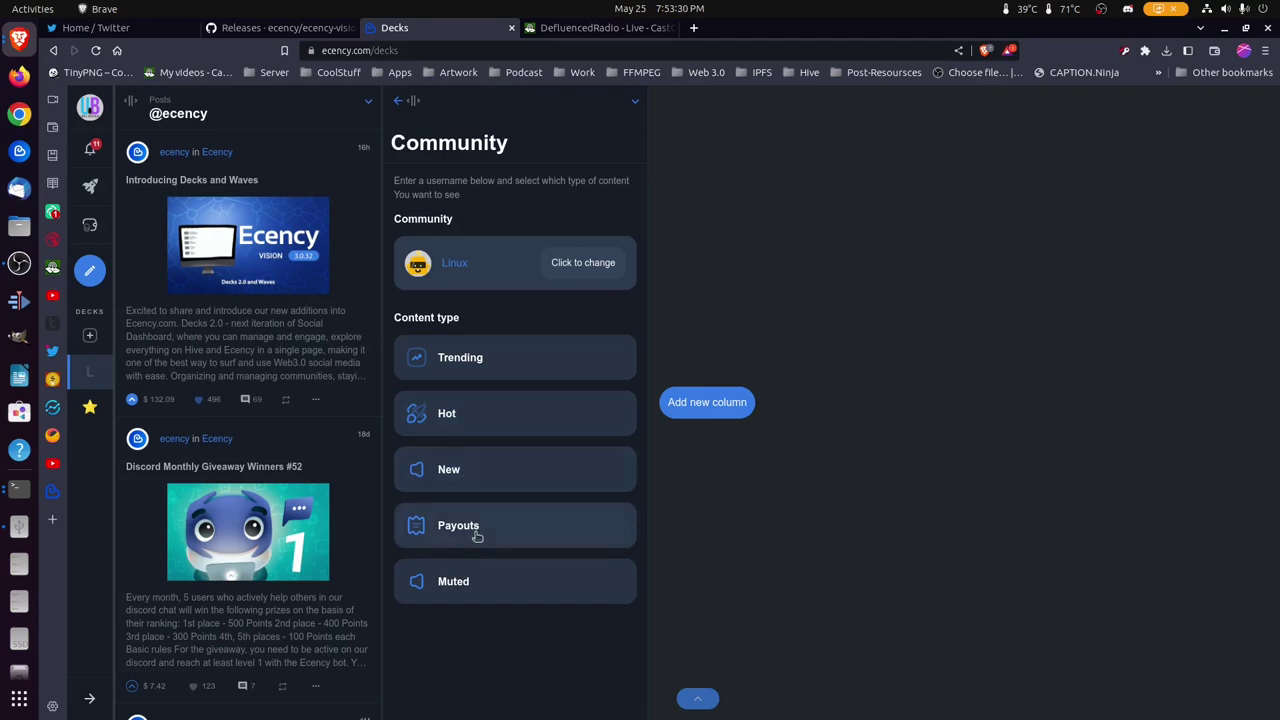
pyautogui.click(450, 469)
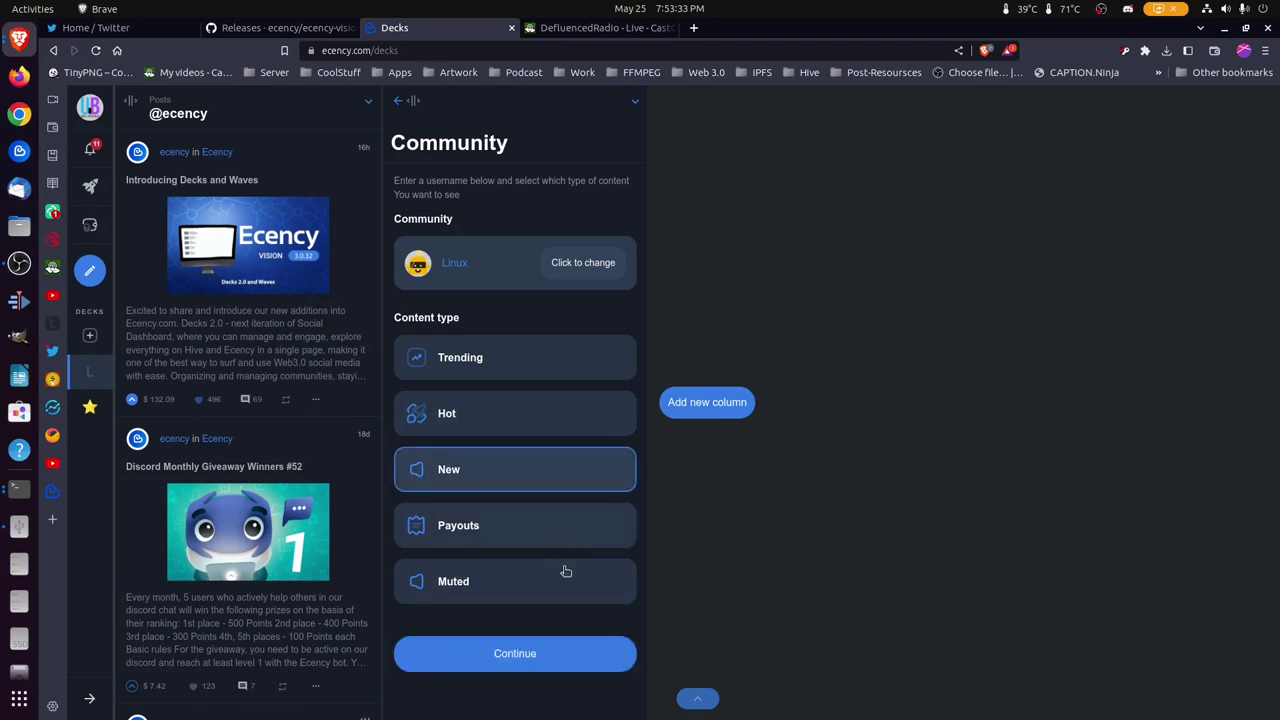
pyautogui.click(544, 650)
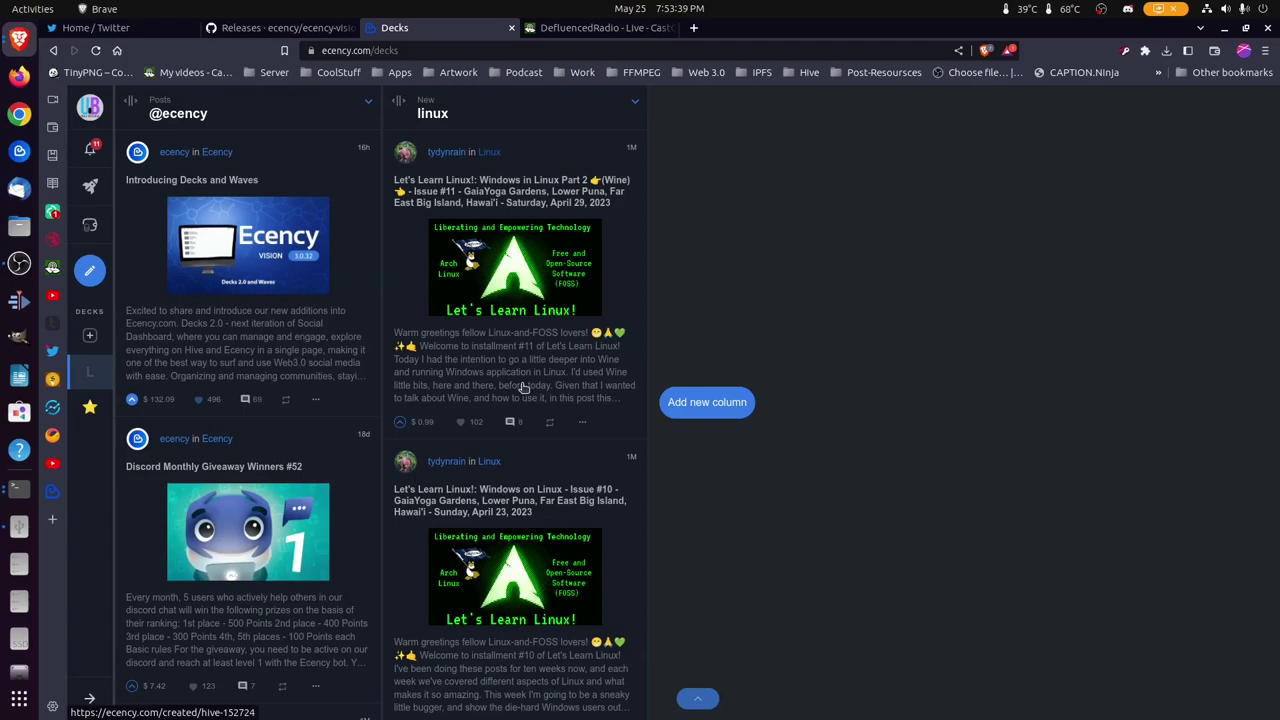
pyautogui.scroll(-5, 522, 410)
pyautogui.scroll(-5, 535, 450)
pyautogui.scroll(-4, 537, 467)
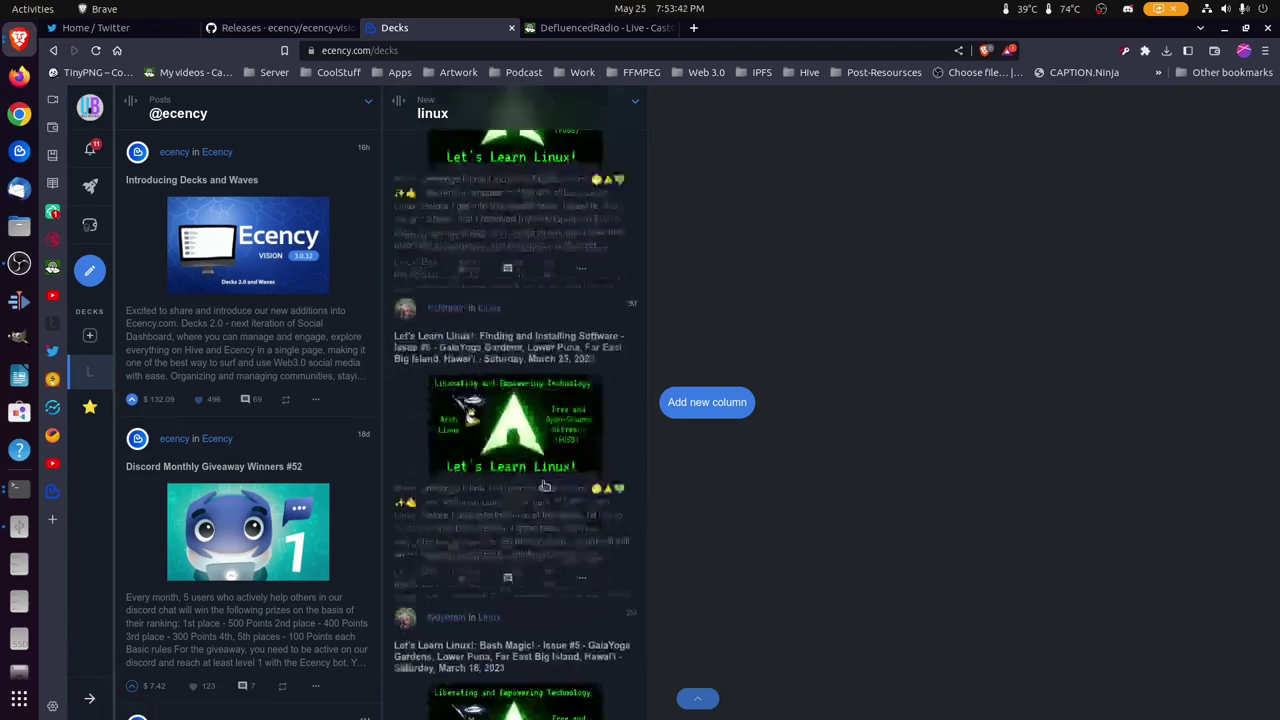
pyautogui.scroll(-3, 540, 472)
pyautogui.scroll(-3, 542, 478)
pyautogui.scroll(-3, 546, 487)
pyautogui.scroll(-1, 546, 487)
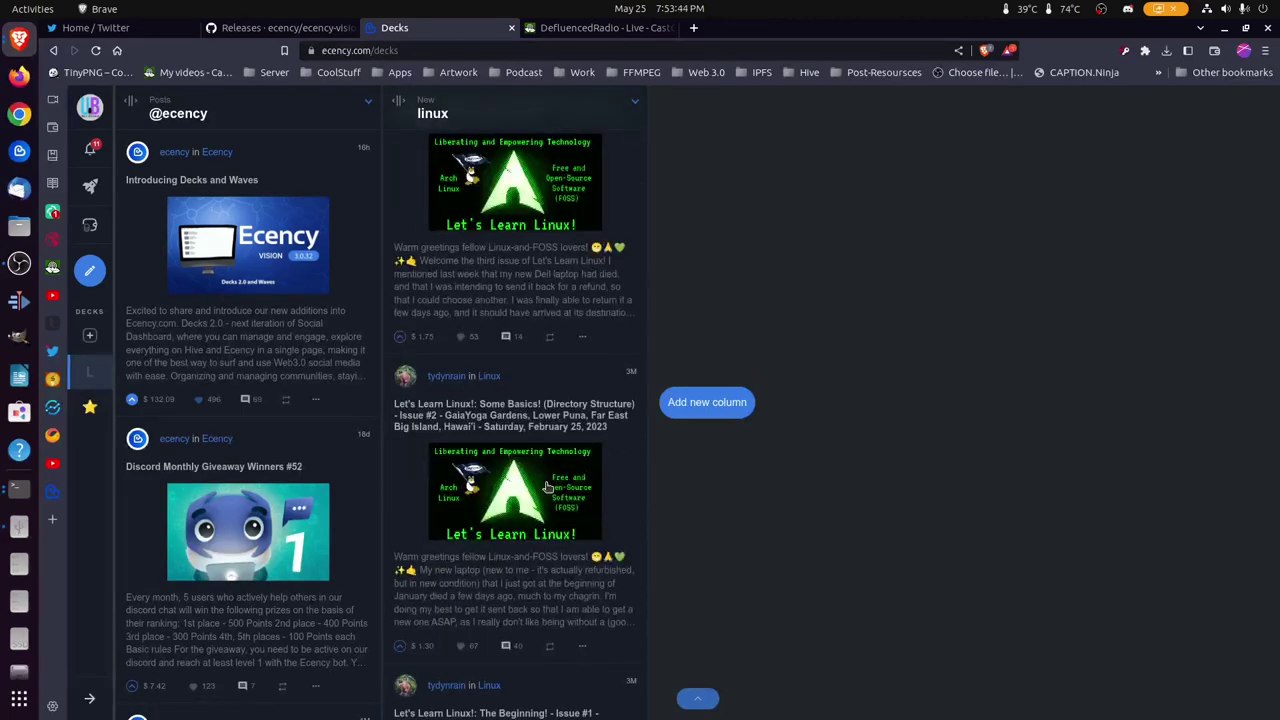
pyautogui.scroll(-1, 546, 487)
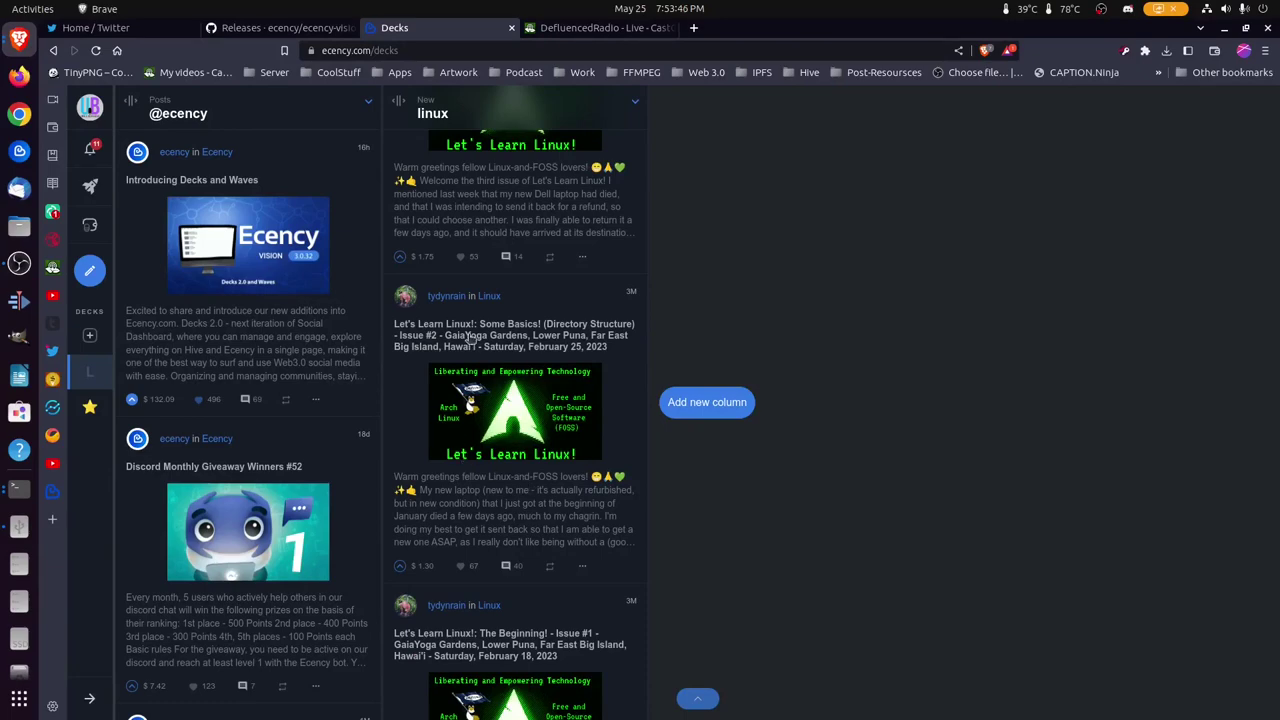
pyautogui.scroll(-3, 470, 338)
pyautogui.scroll(-4, 470, 370)
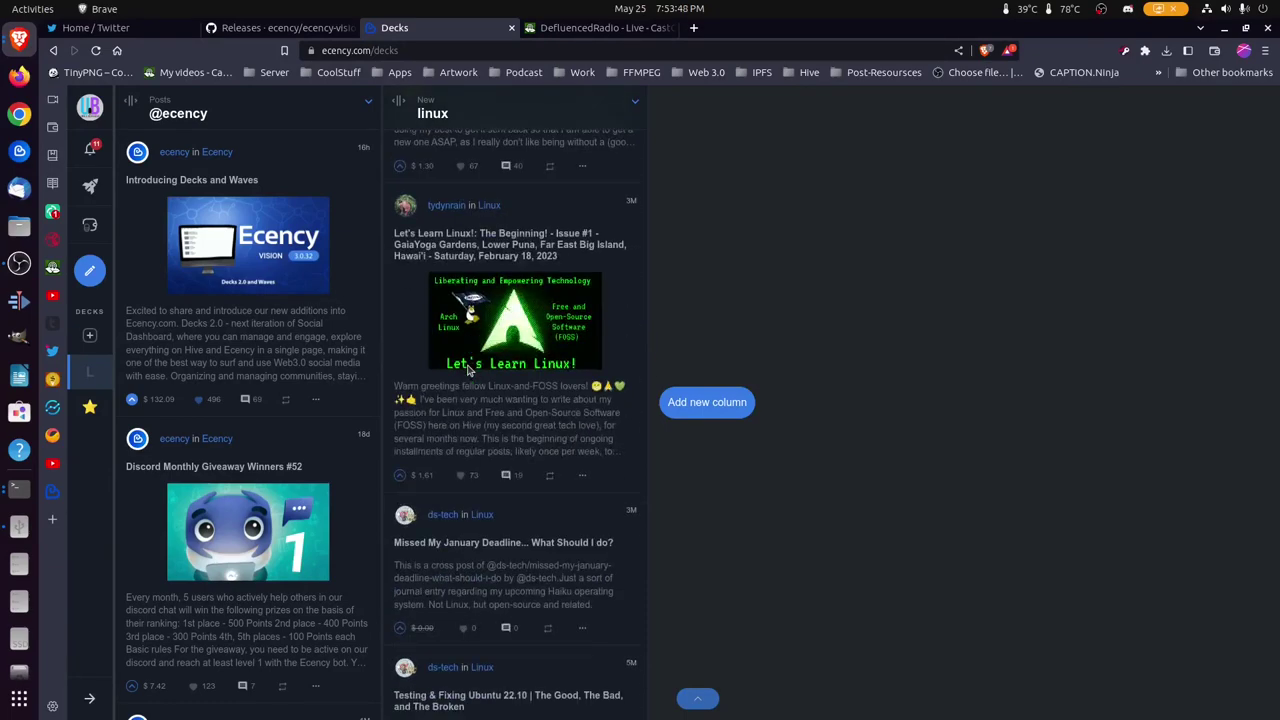
pyautogui.scroll(-1, 470, 370)
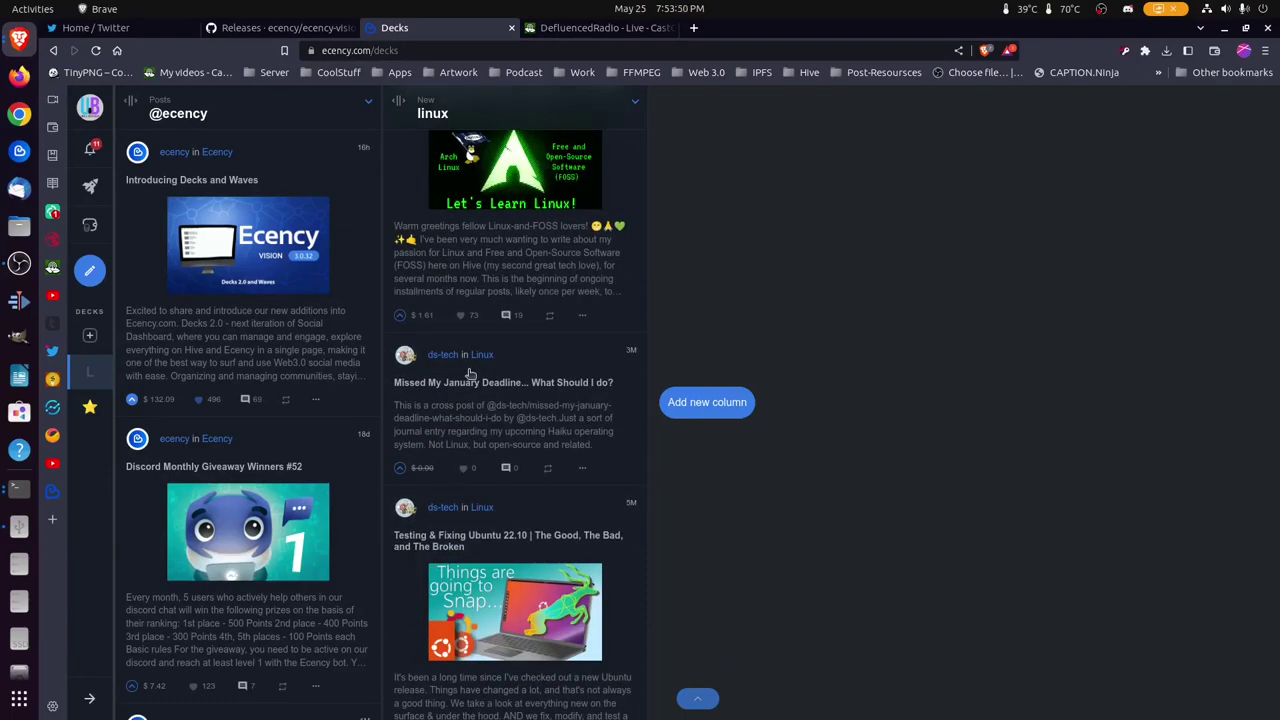
pyautogui.scroll(2, 470, 380)
pyautogui.scroll(3, 480, 410)
pyautogui.scroll(4, 533, 451)
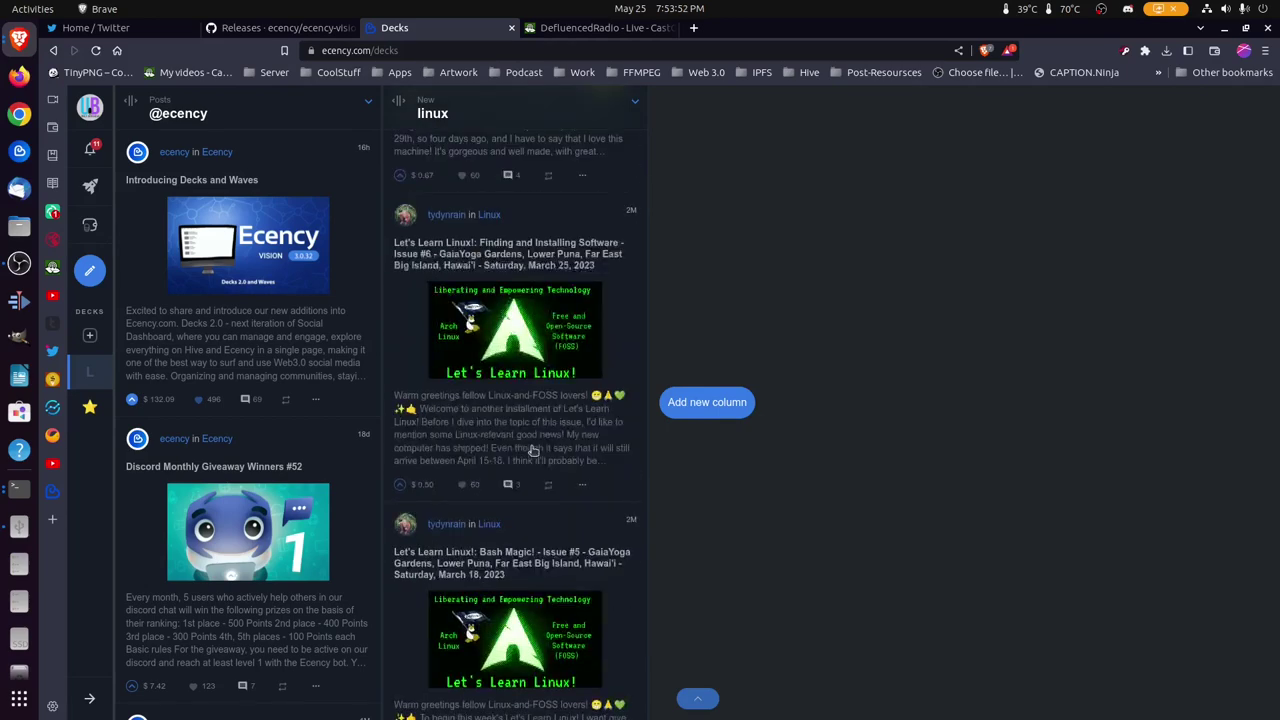
pyautogui.scroll(2, 533, 451)
pyautogui.scroll(5, 535, 453)
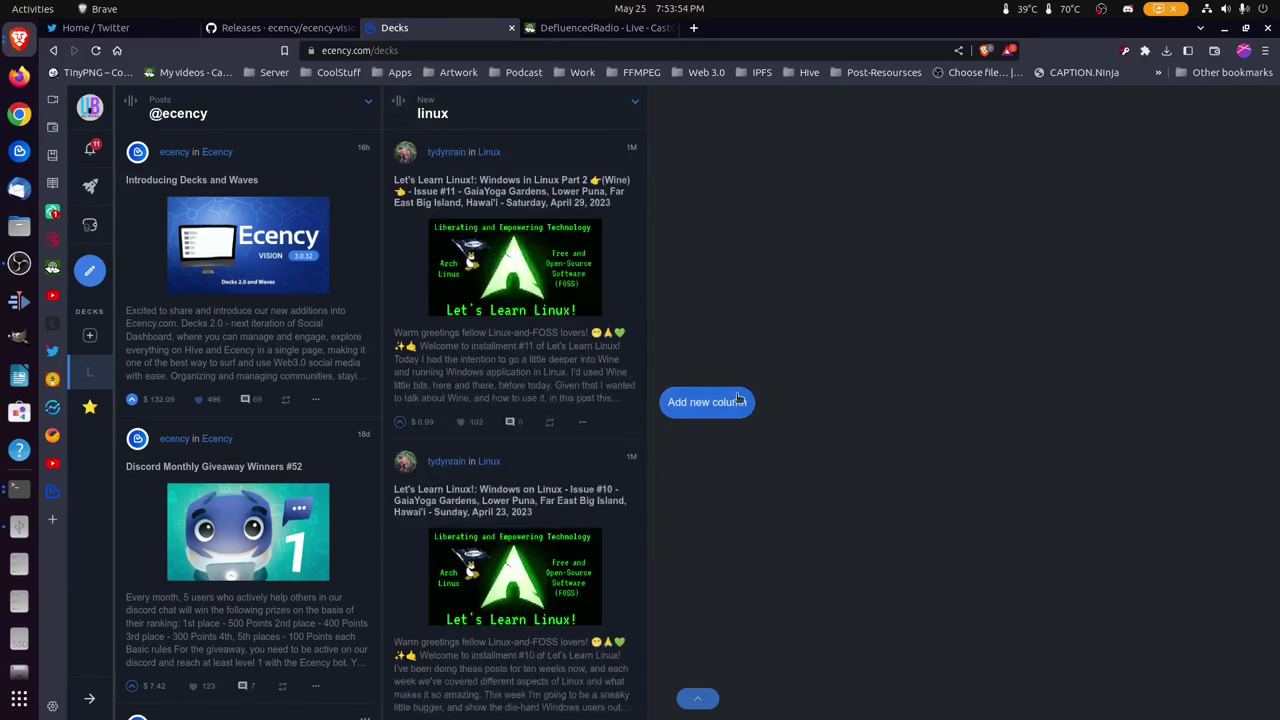
# Add a Waves column with dbuzz as the host and scroll through its posts
pyautogui.click(730, 401)
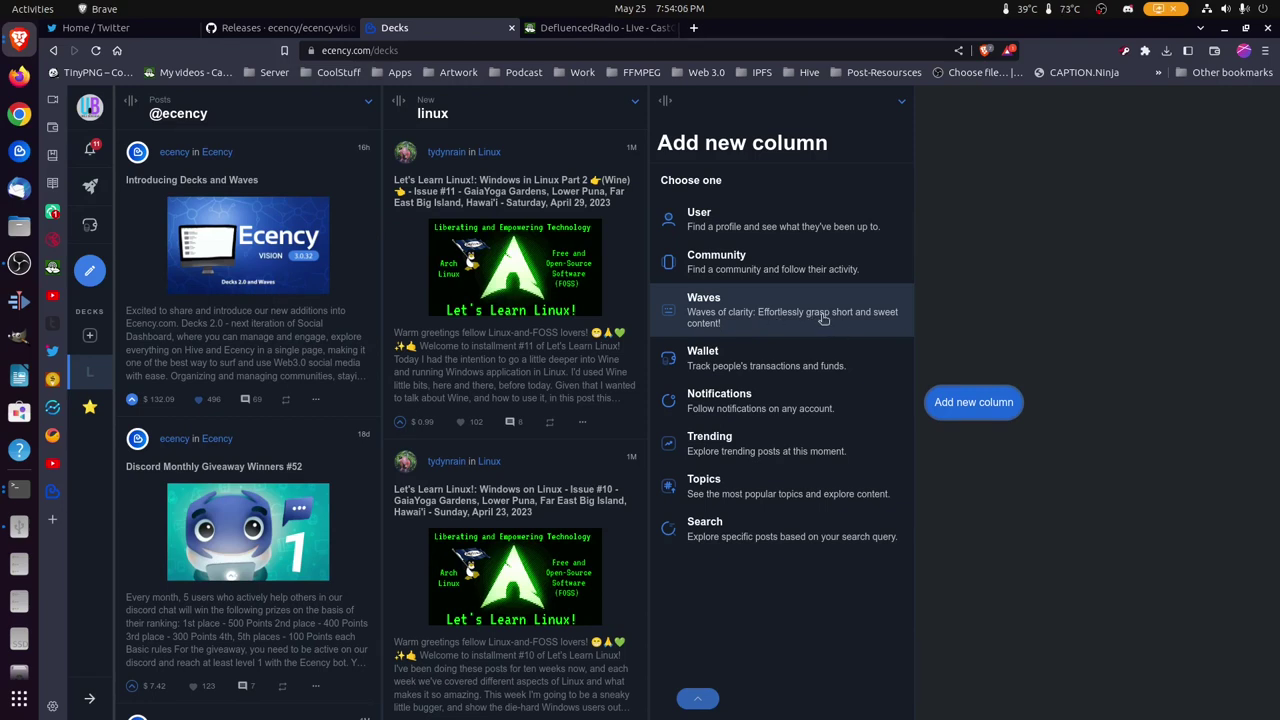
pyautogui.click(822, 317)
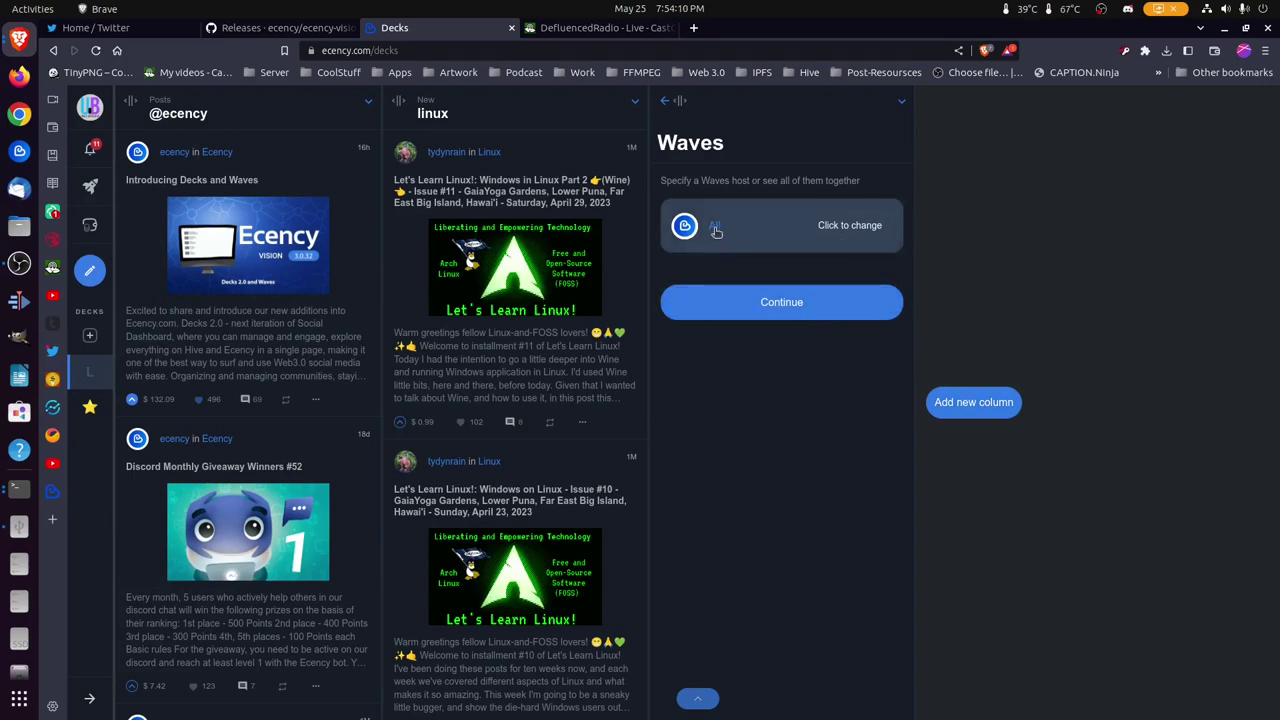
pyautogui.click(856, 231)
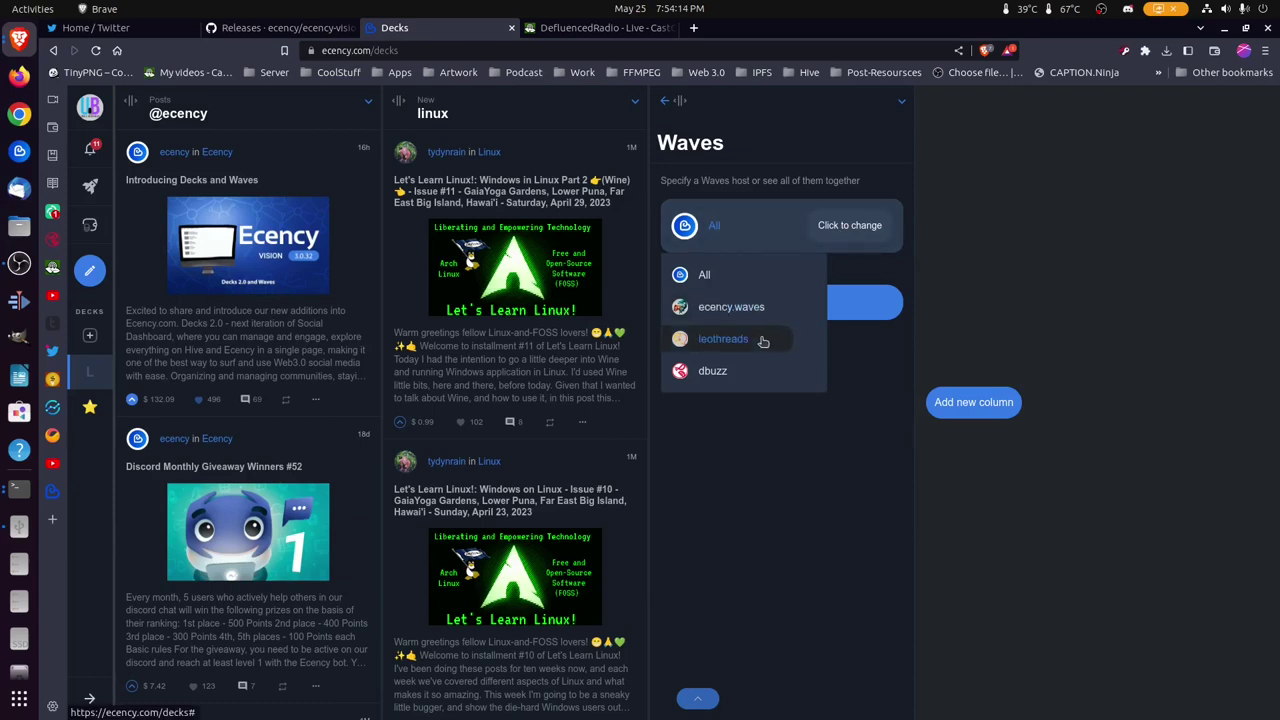
pyautogui.click(750, 372)
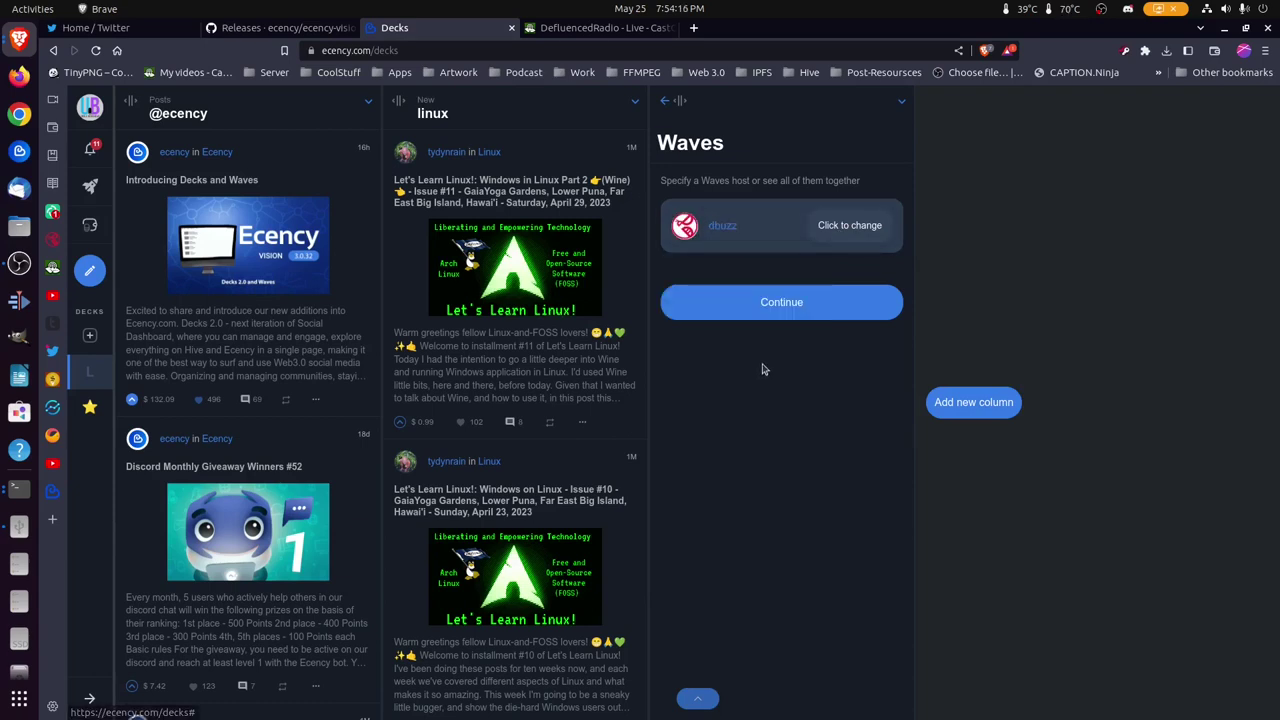
pyautogui.click(772, 305)
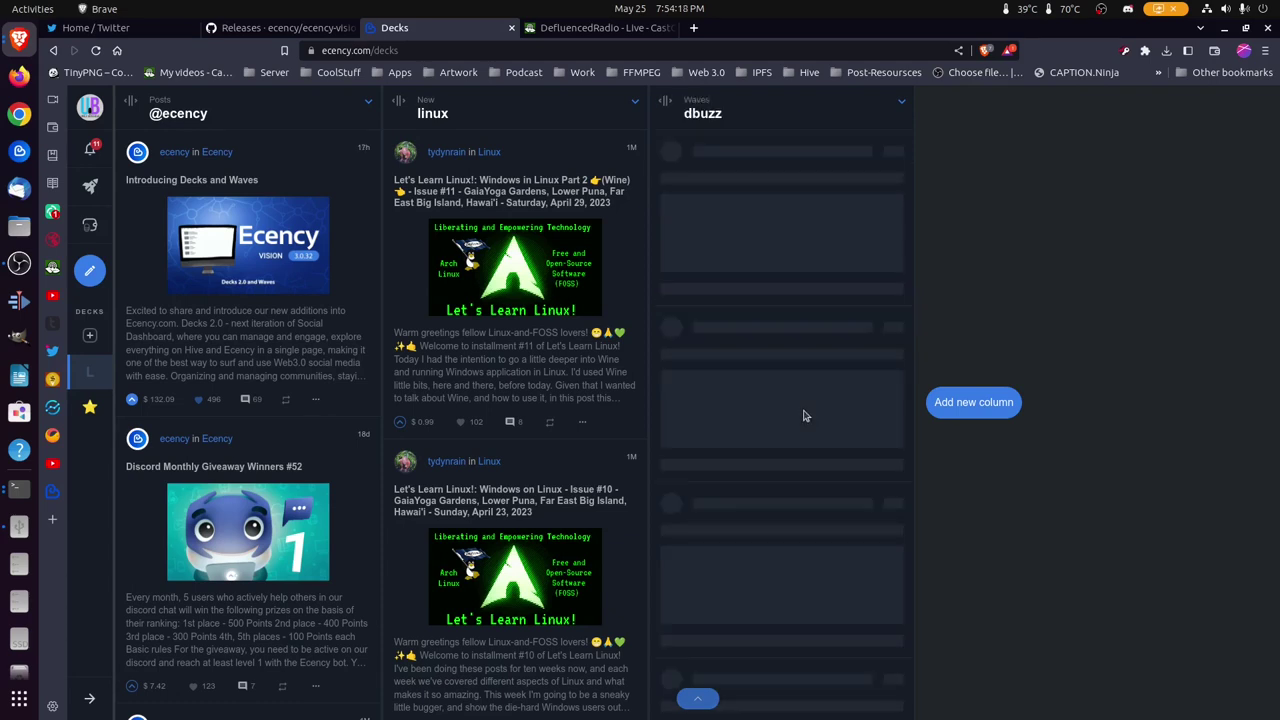
pyautogui.scroll(-1, 806, 414)
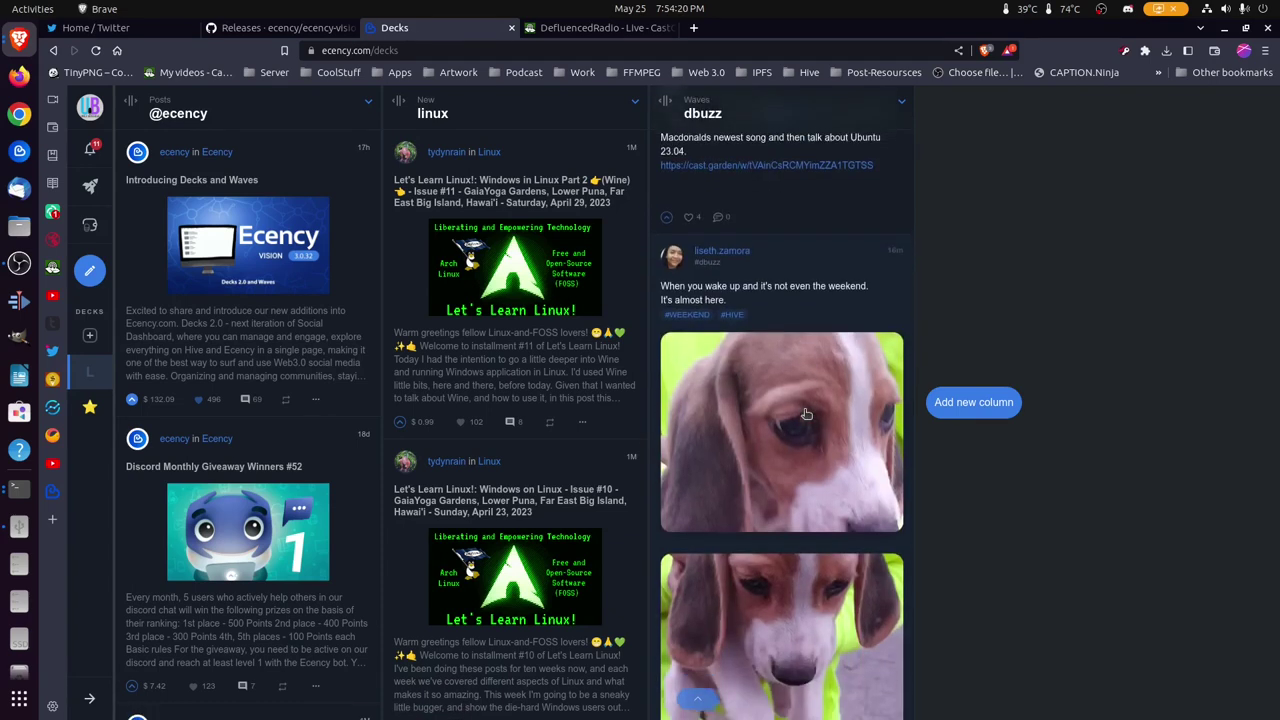
pyautogui.scroll(1, 800, 360)
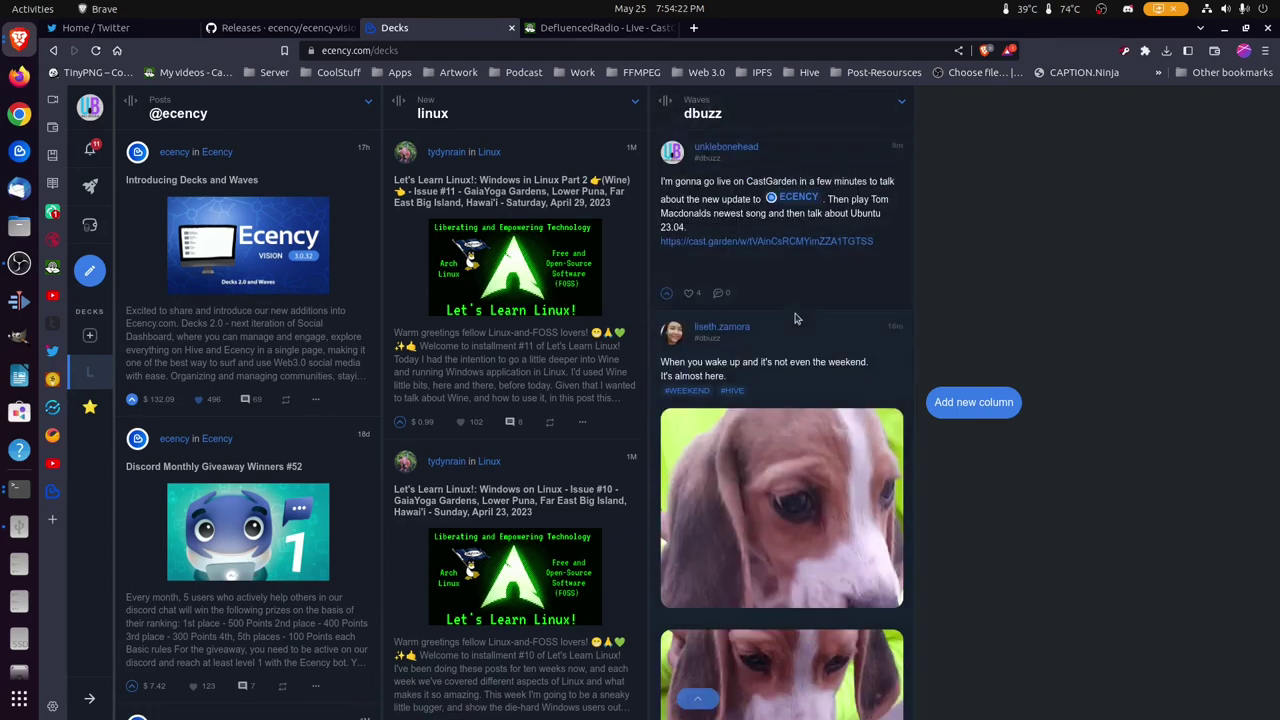
pyautogui.scroll(-1, 796, 318)
pyautogui.scroll(-1, 796, 318)
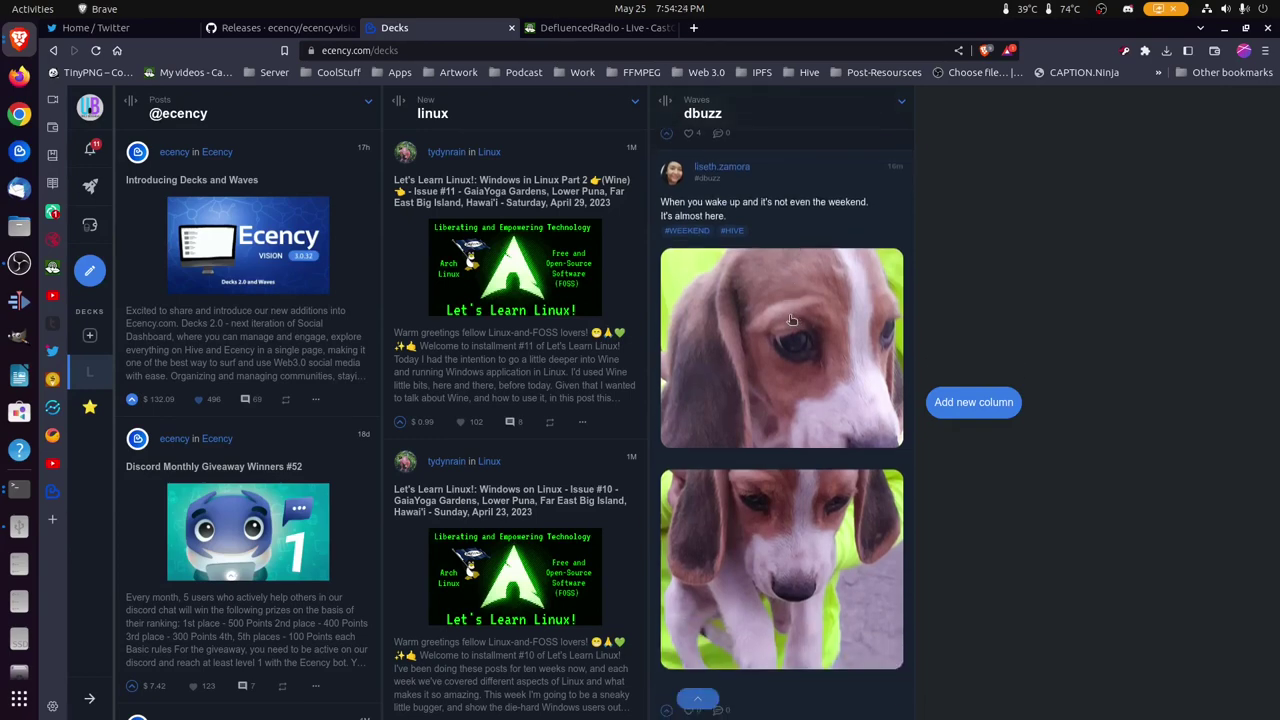
pyautogui.scroll(1, 791, 320)
pyautogui.scroll(1, 790, 320)
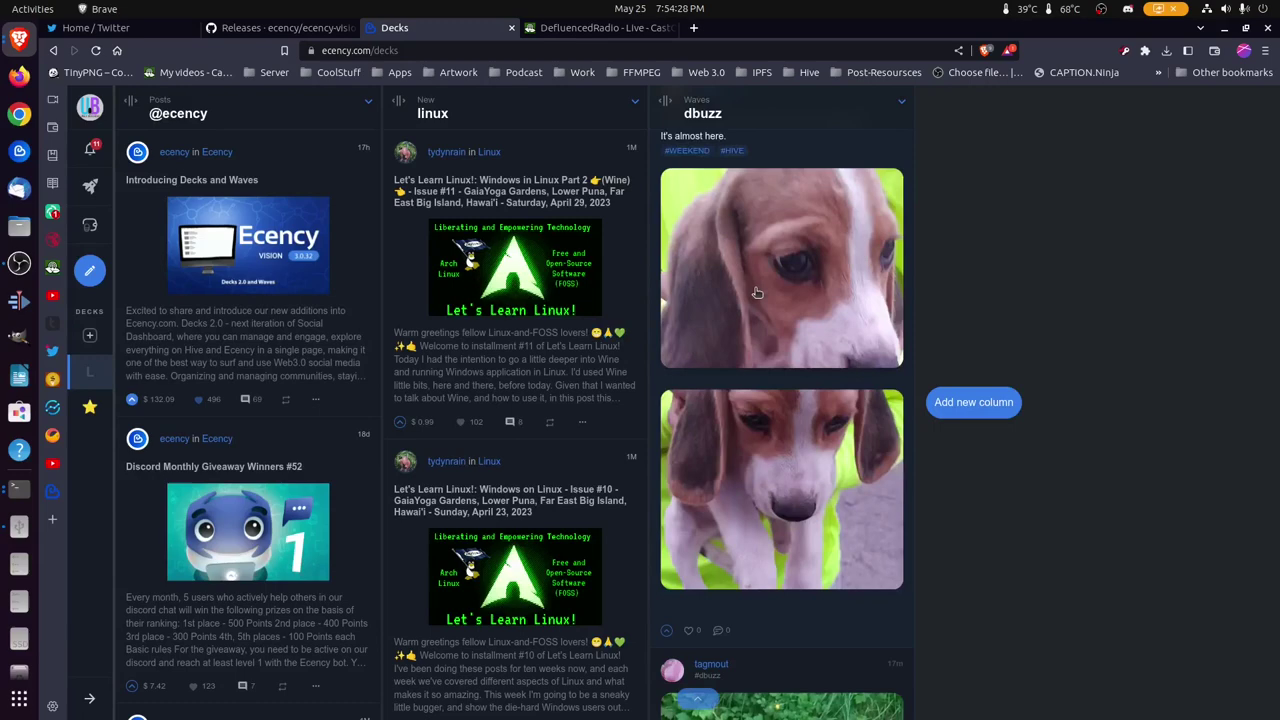
pyautogui.scroll(-2, 757, 292)
pyautogui.scroll(-3, 760, 300)
pyautogui.scroll(-3, 765, 315)
pyautogui.scroll(-2, 772, 328)
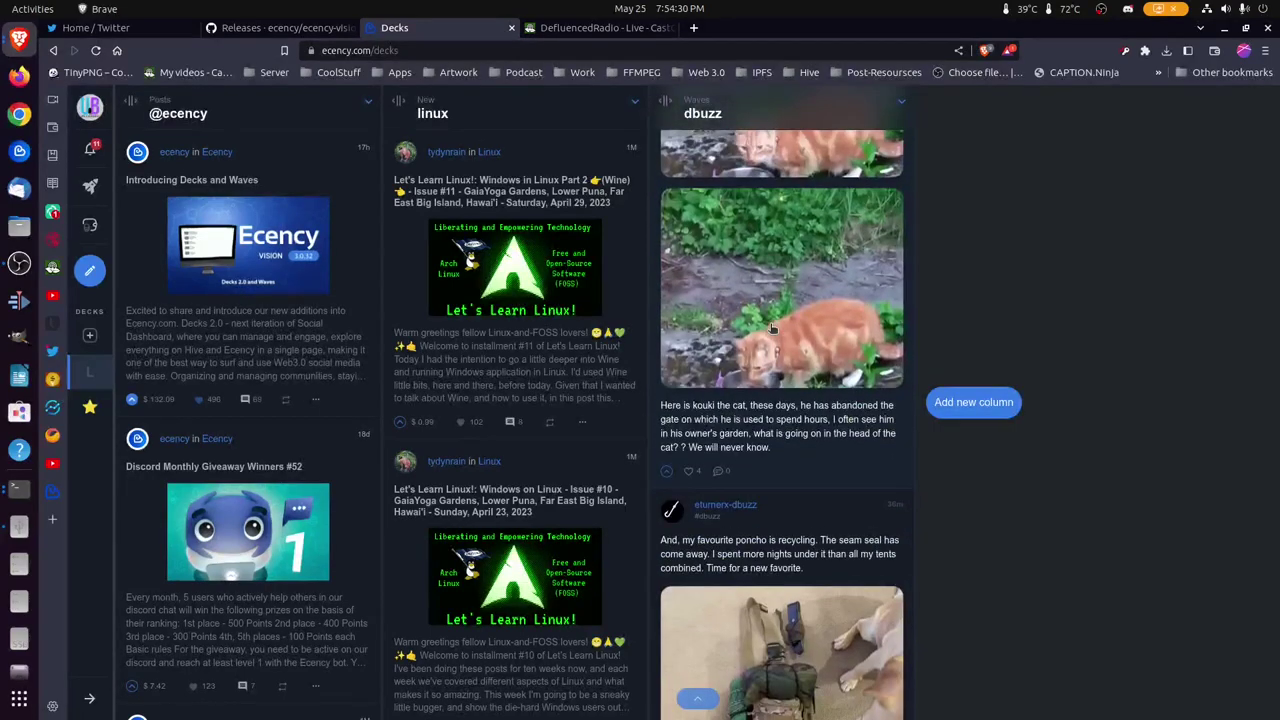
pyautogui.scroll(4, 772, 328)
# Add another Waves column using leothreads as the host, next to dbuzz
pyautogui.click(974, 402)
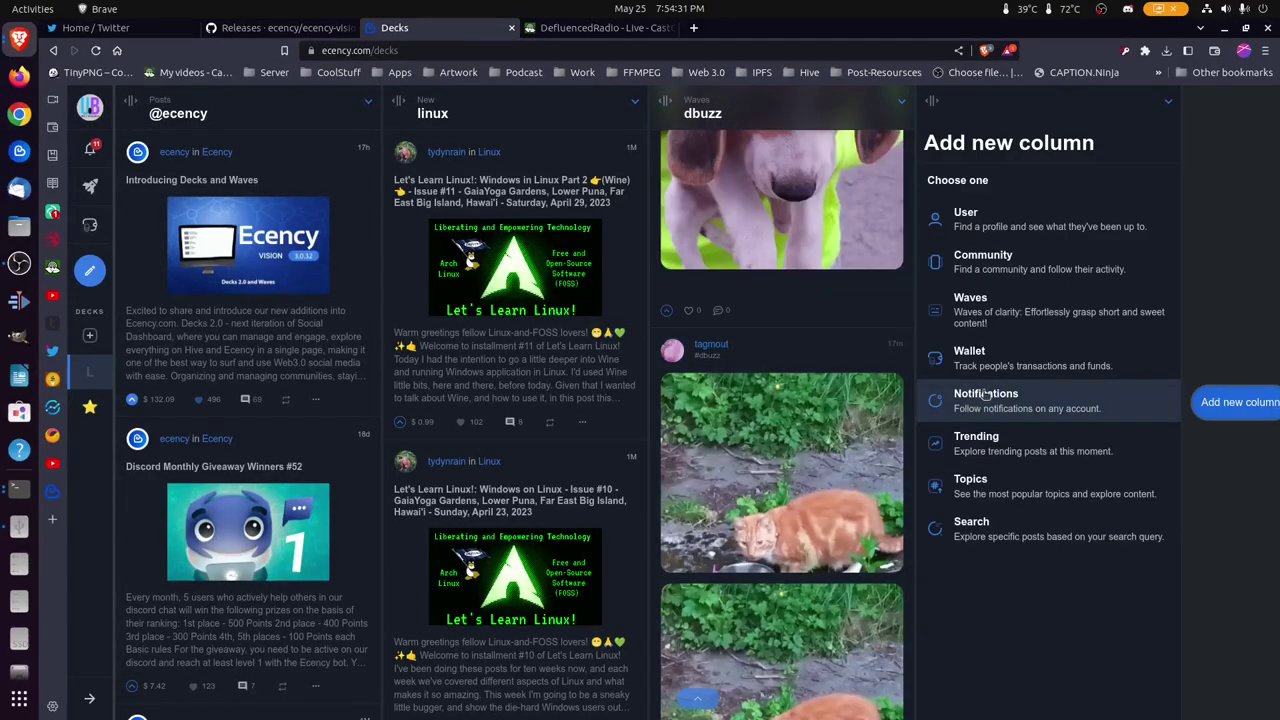
pyautogui.click(995, 312)
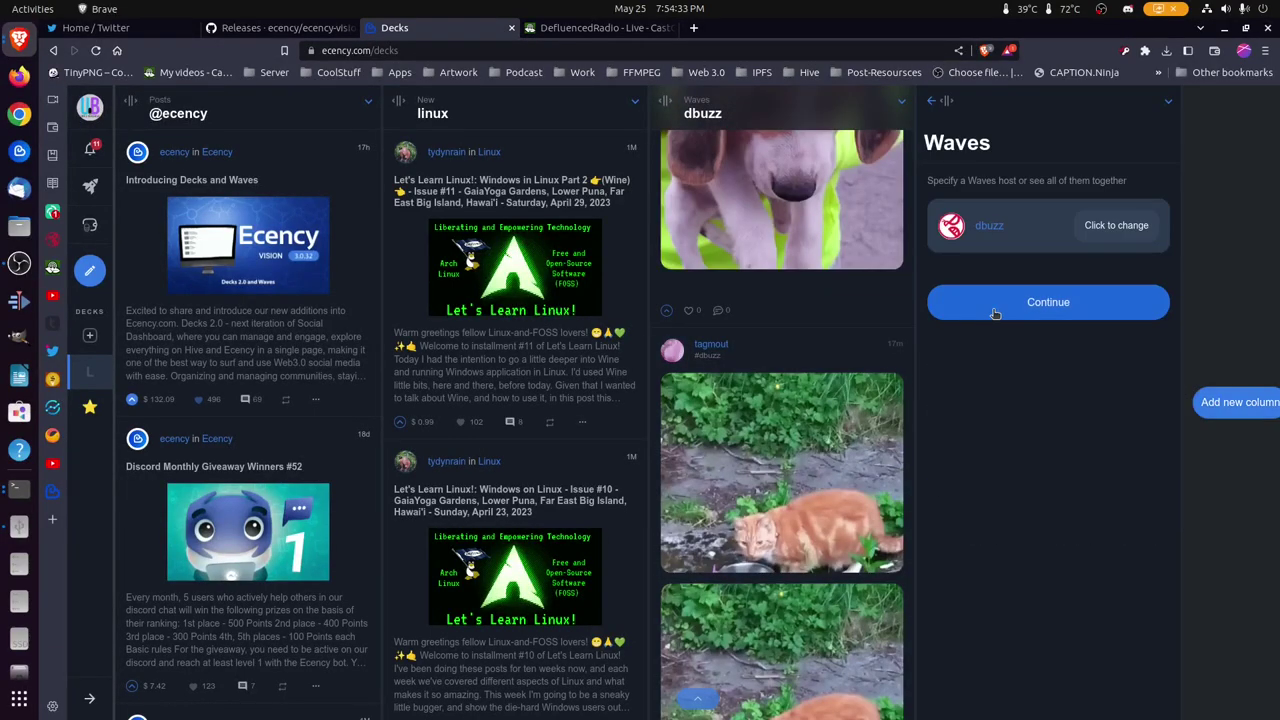
pyautogui.click(1108, 233)
pyautogui.click(1024, 344)
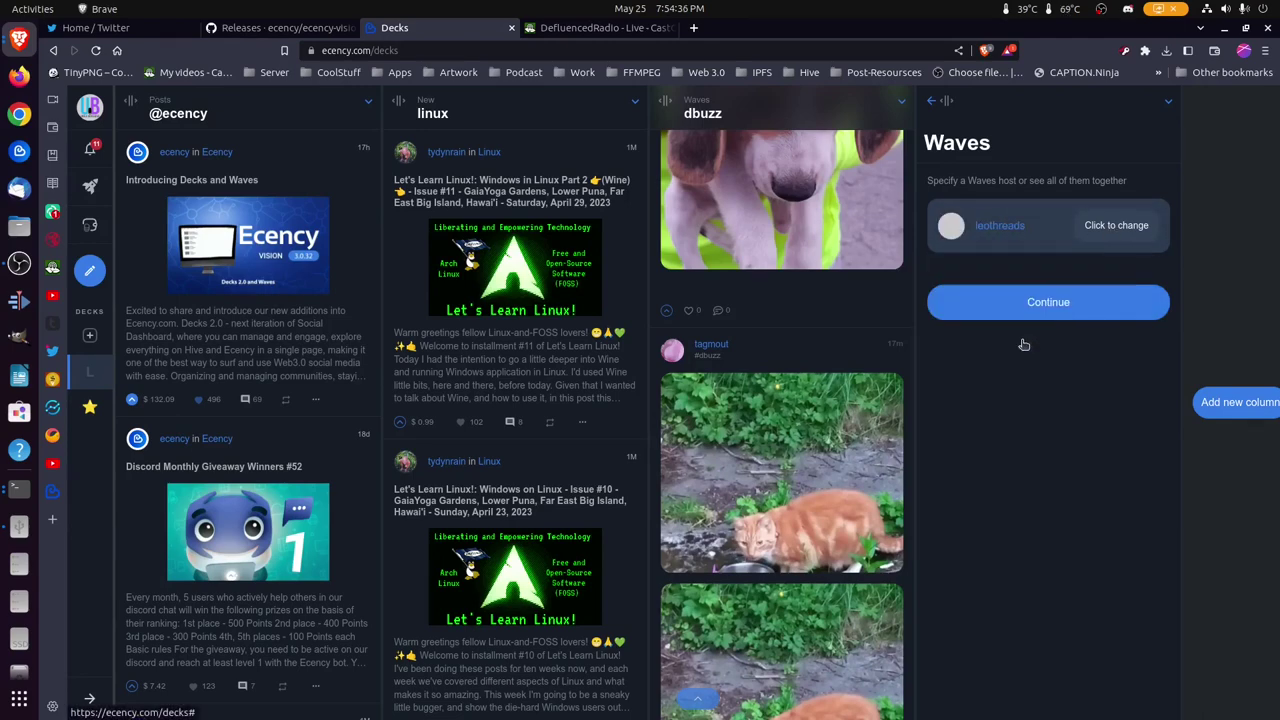
pyautogui.click(1029, 302)
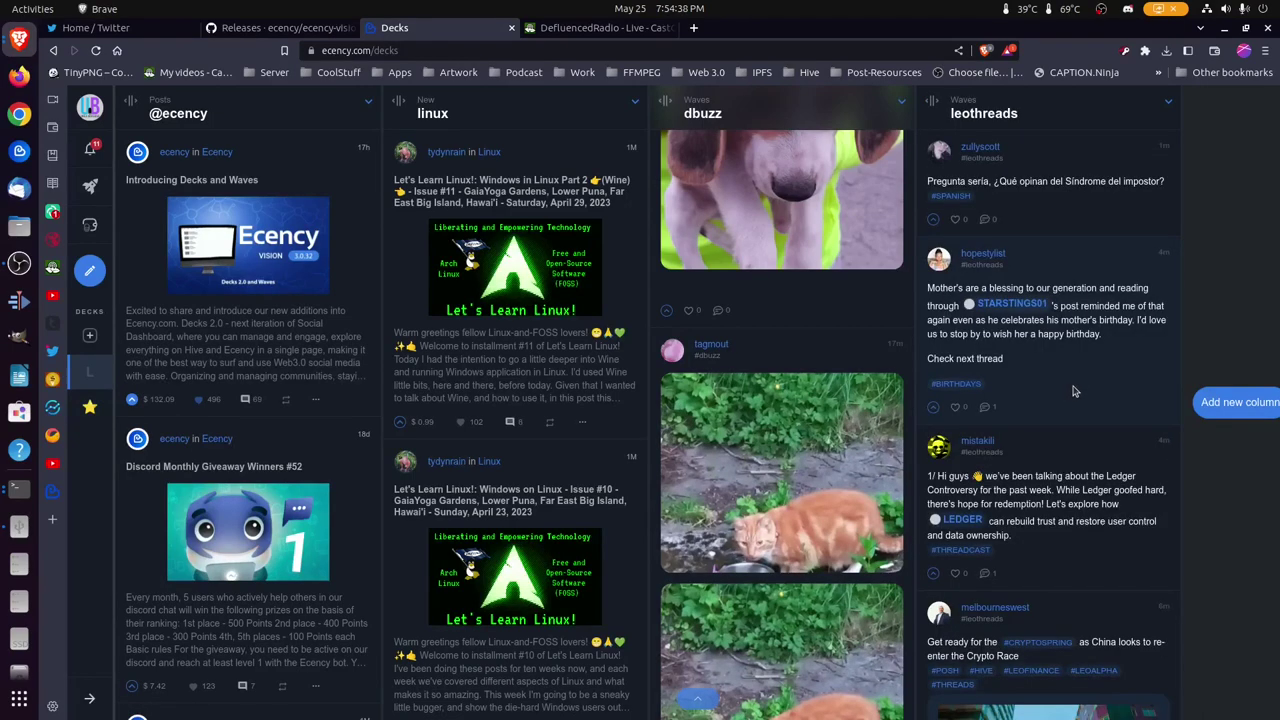
pyautogui.scroll(4, 857, 420)
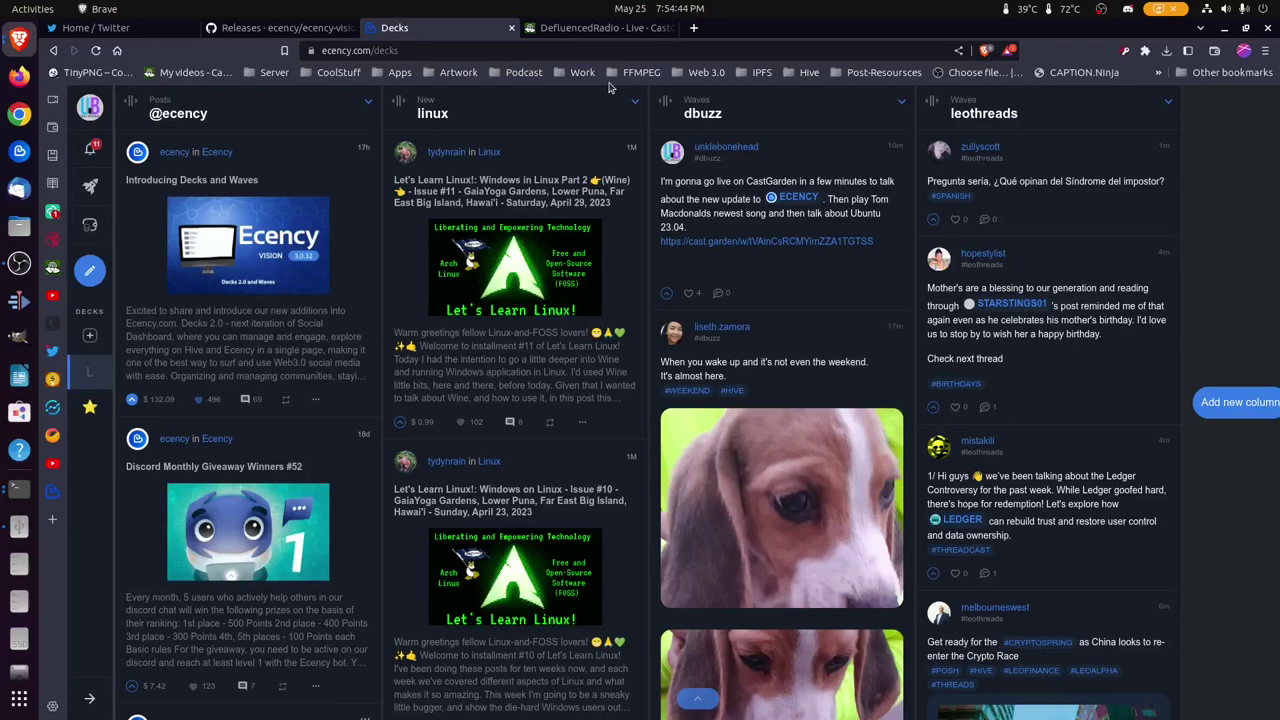
pyautogui.click(87, 337)
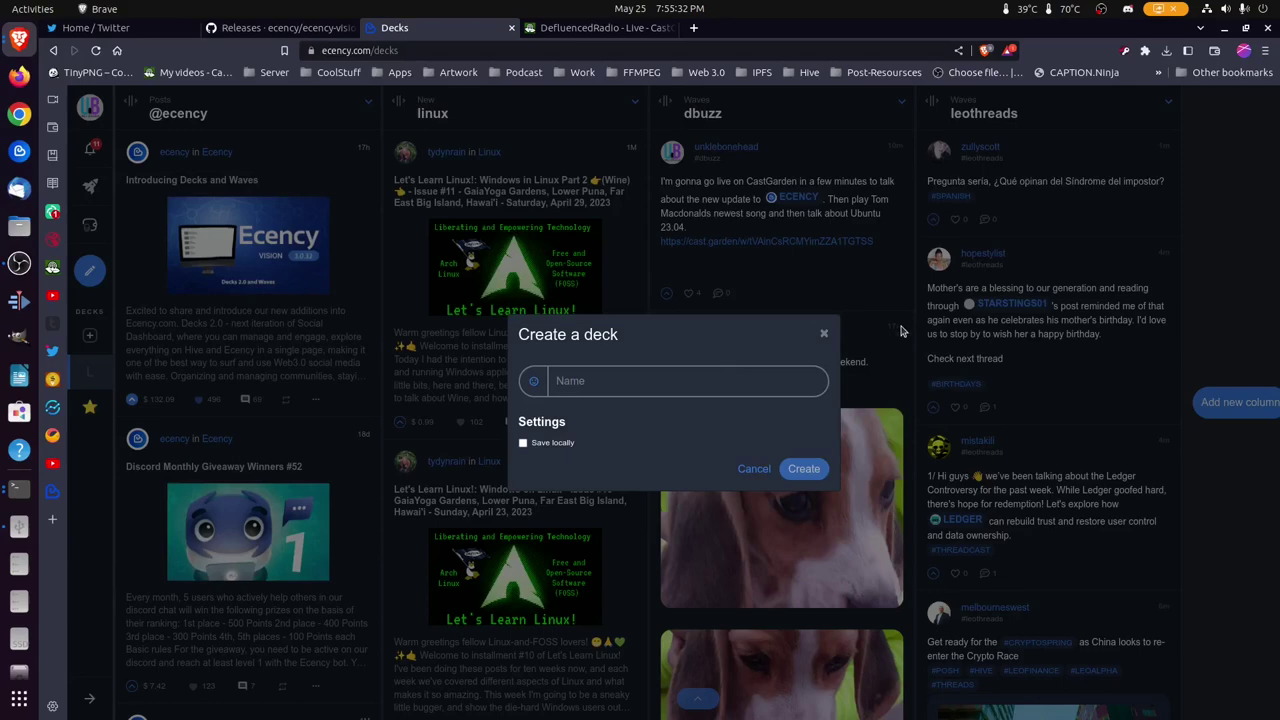
pyautogui.click(822, 338)
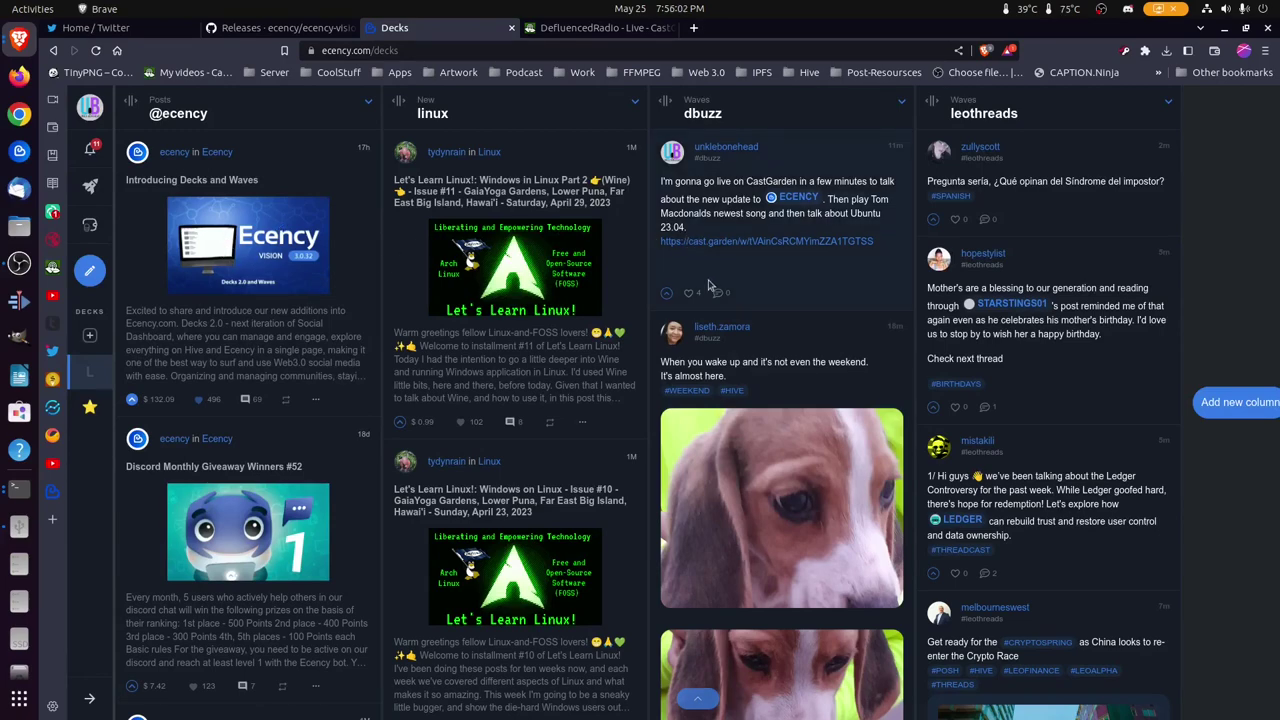
# Compose a new wave reading 'Doing itthis while streaming live on CastGarden. Love the short fofm content.'
pyautogui.click(95, 279)
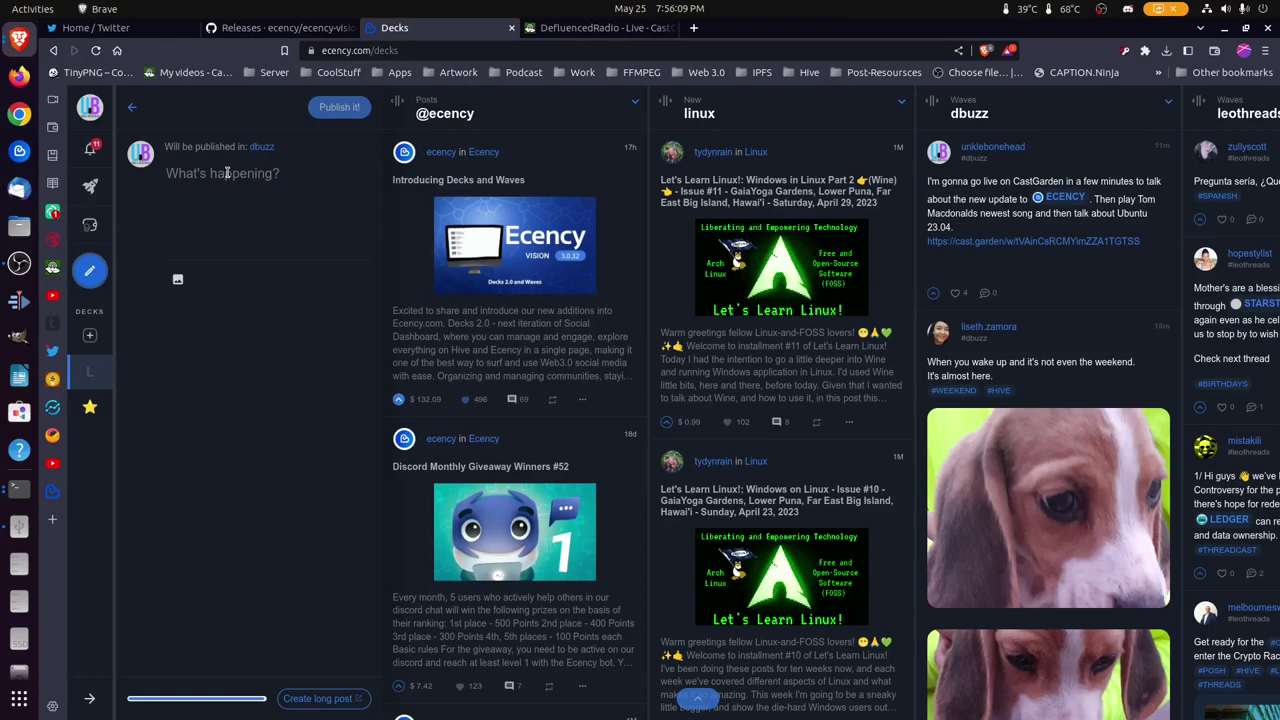
pyautogui.click(227, 173)
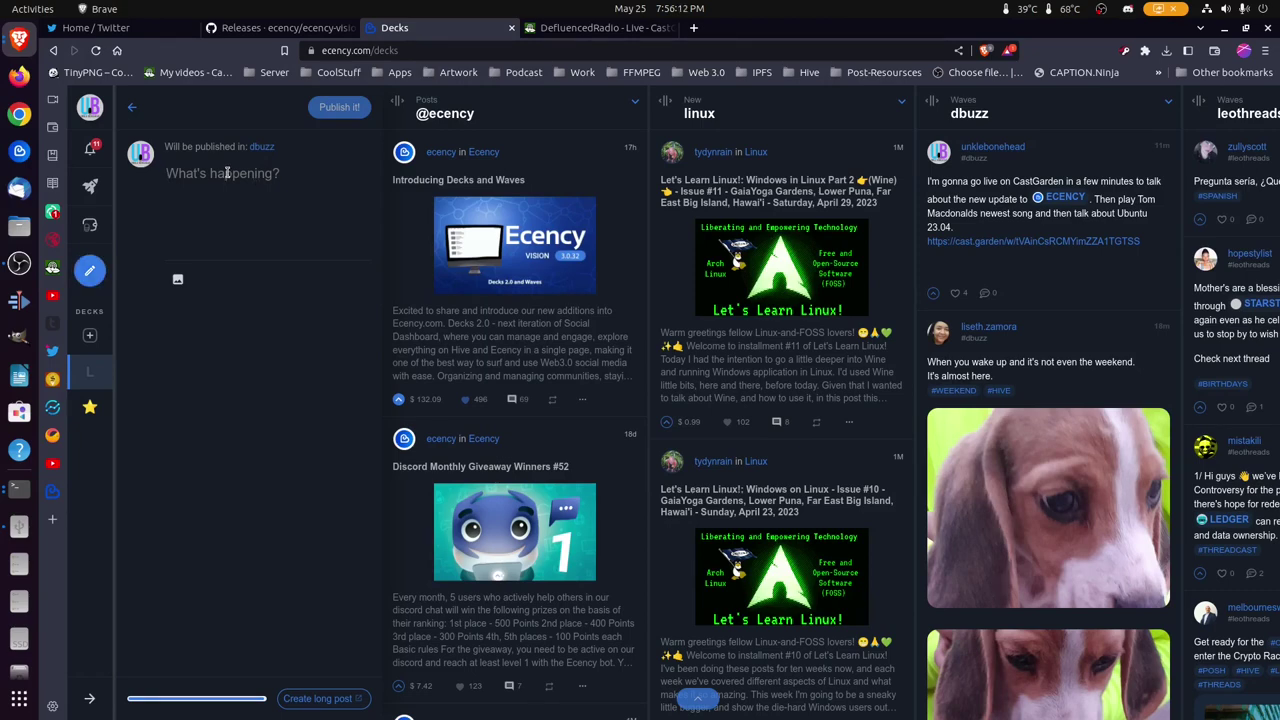
pyautogui.write('Doi')
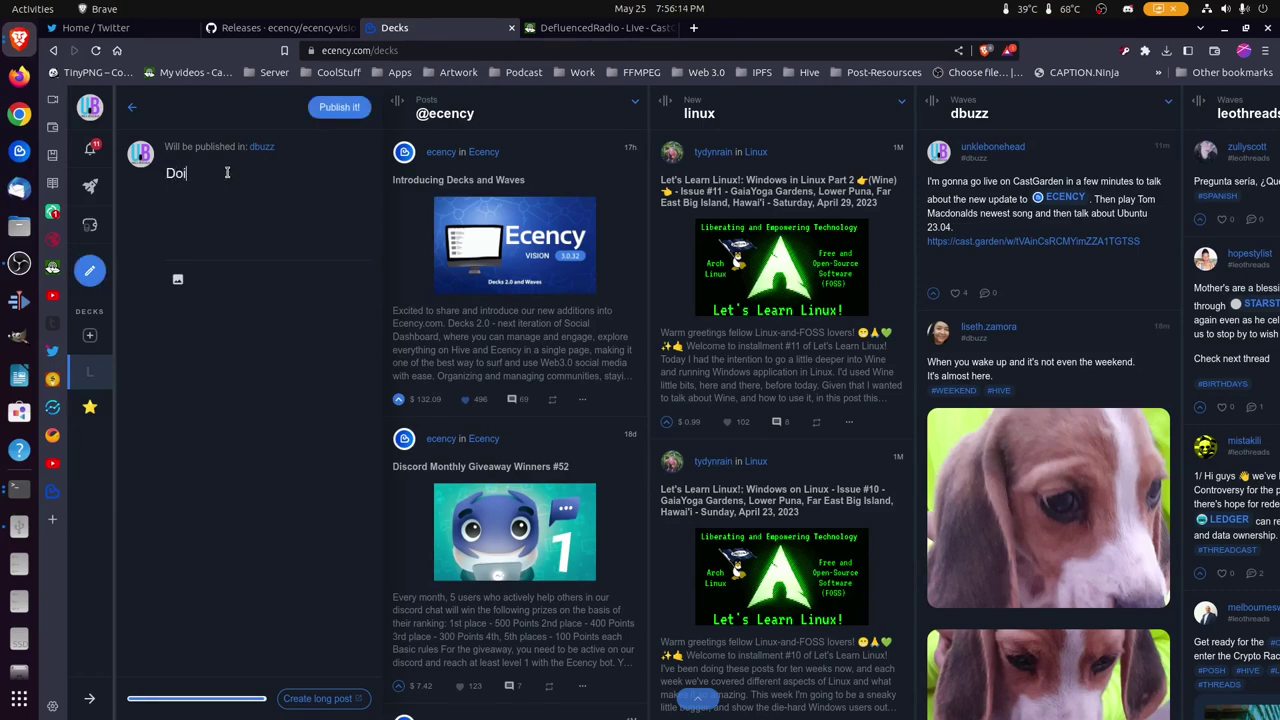
pyautogui.write('ng itthis')
pyautogui.write(' while ')
pyautogui.write('stre')
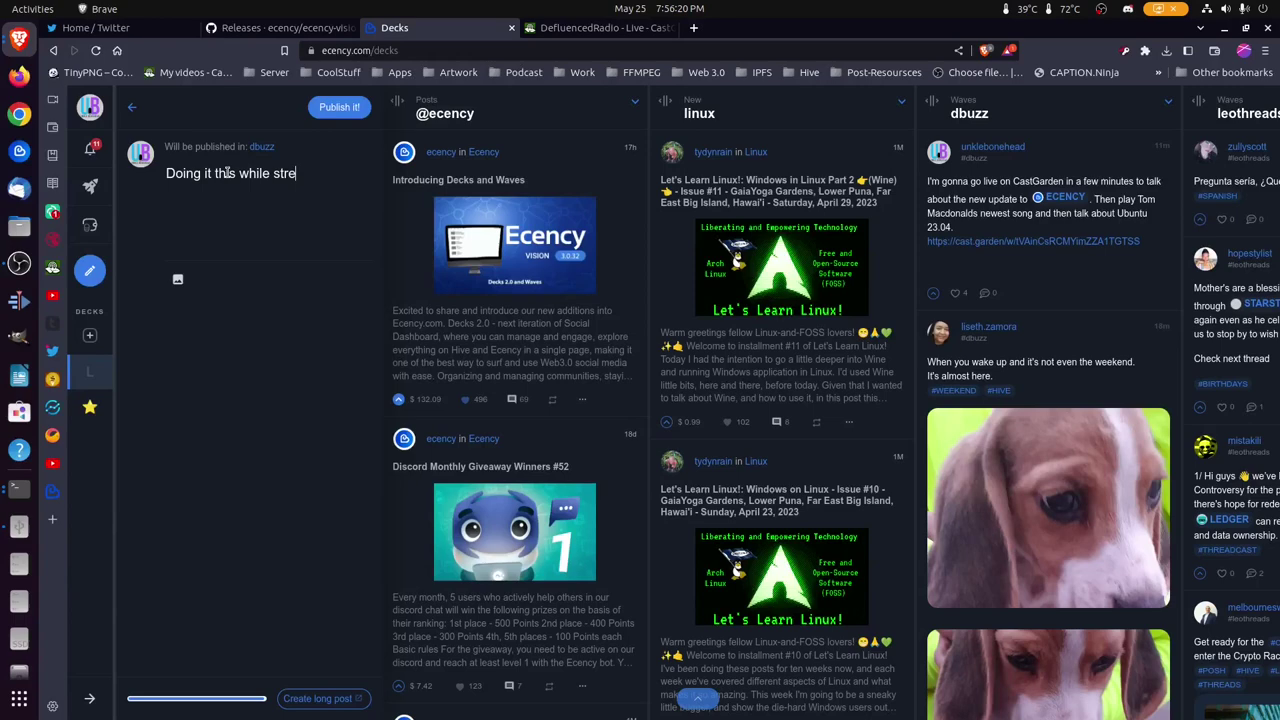
pyautogui.write('aming live ')
pyautogui.write('on Cas')
pyautogui.write('tGard')
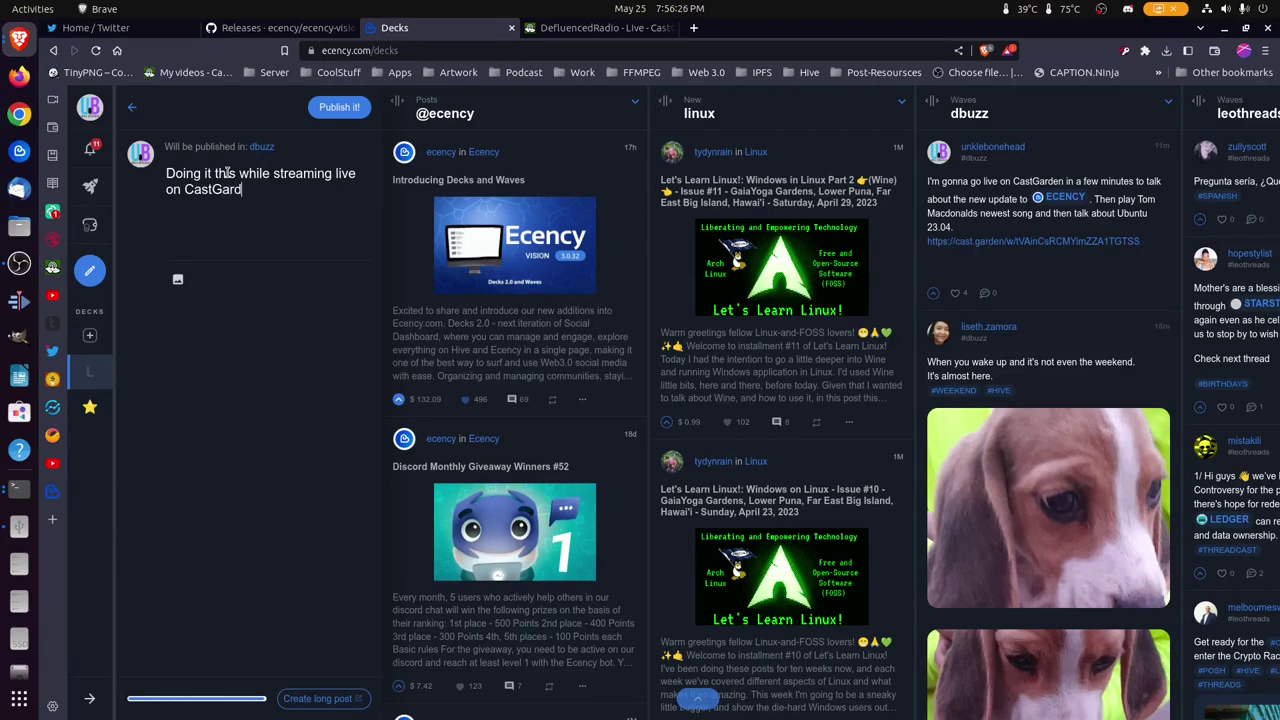
pyautogui.write('en. ')
pyautogui.write('Love the')
pyautogui.write(' short fo')
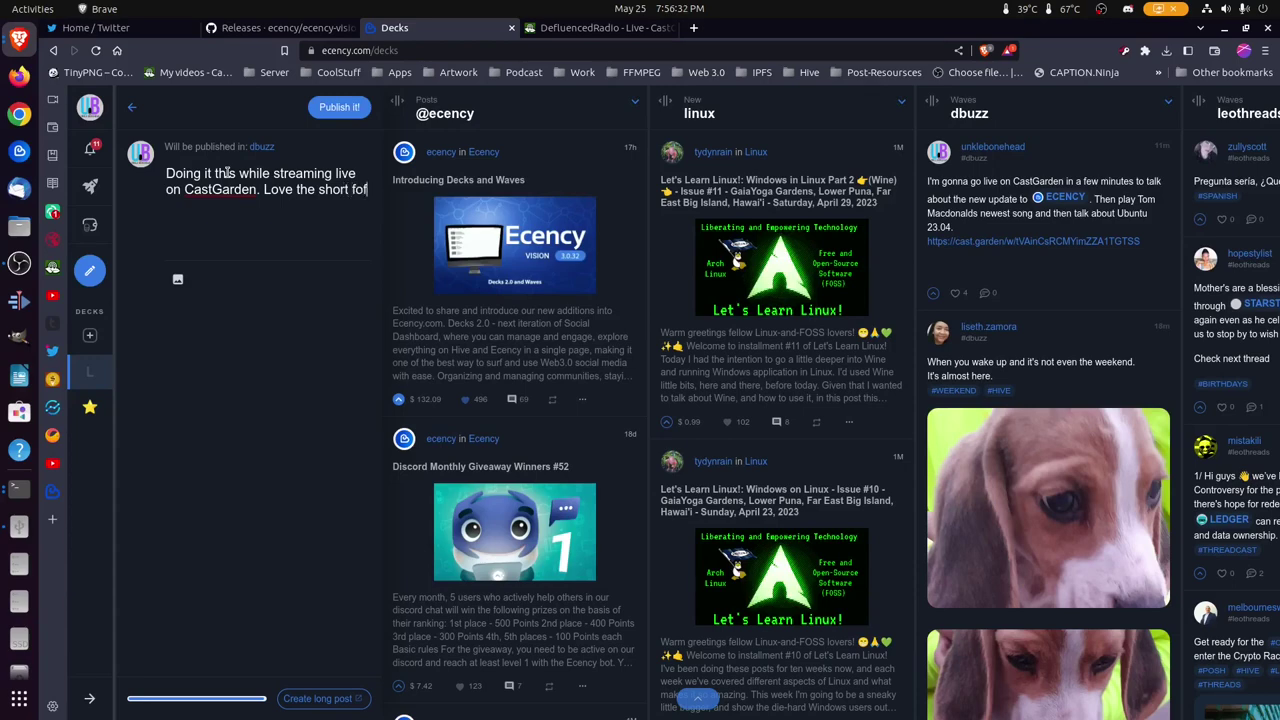
pyautogui.write('f')
pyautogui.write('m c')
pyautogui.write('ontent.')
# Publish the wave and open its post page from the success notice
pyautogui.click(324, 116)
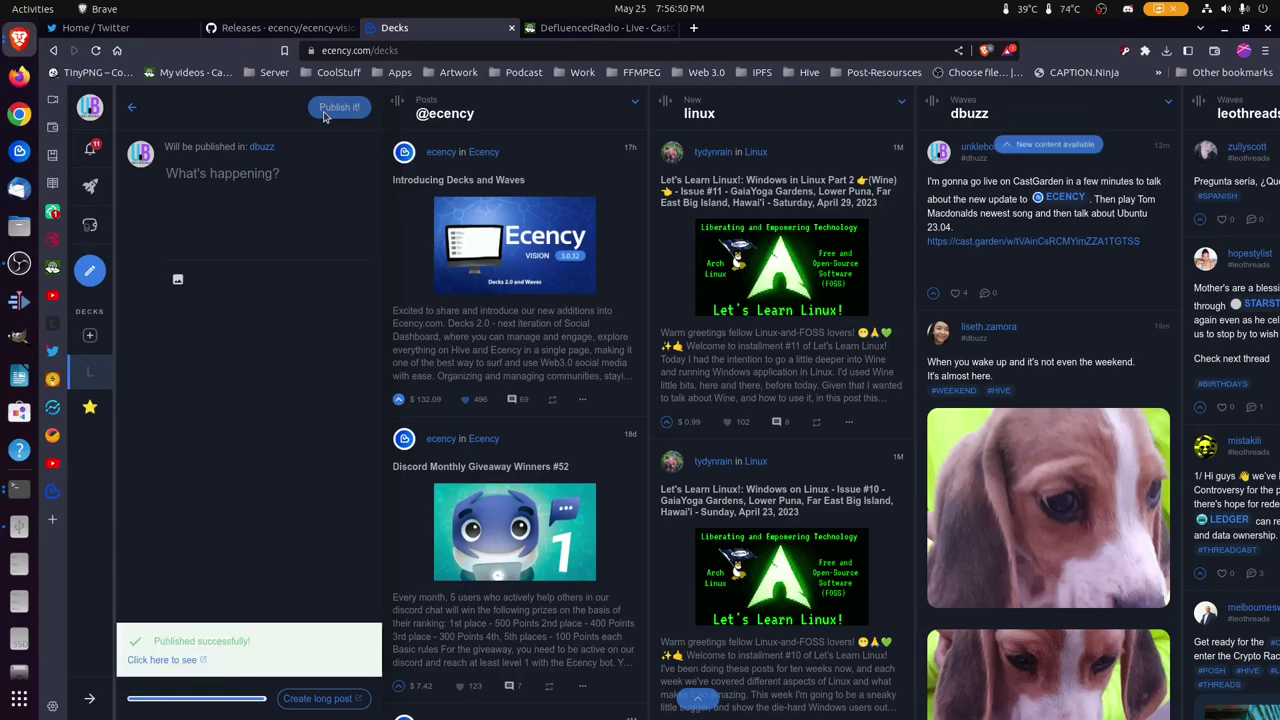
pyautogui.click(166, 662)
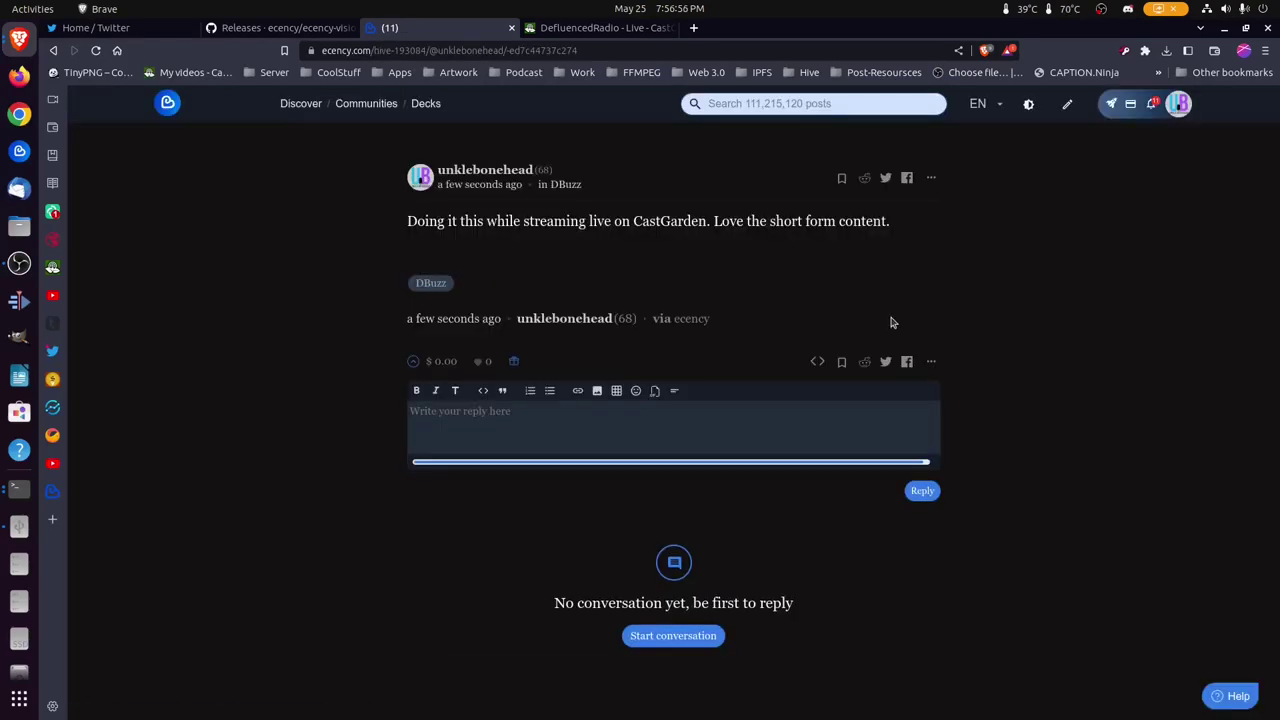
pyautogui.click(886, 179)
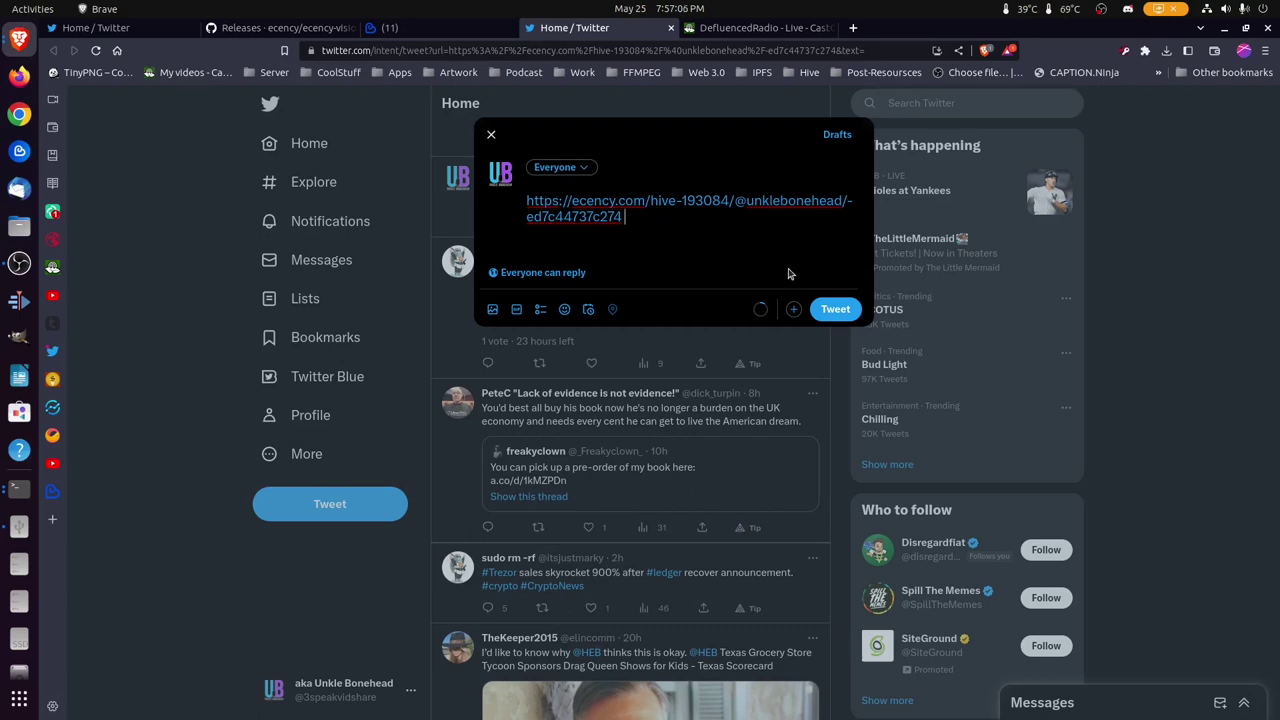
pyautogui.click(491, 134)
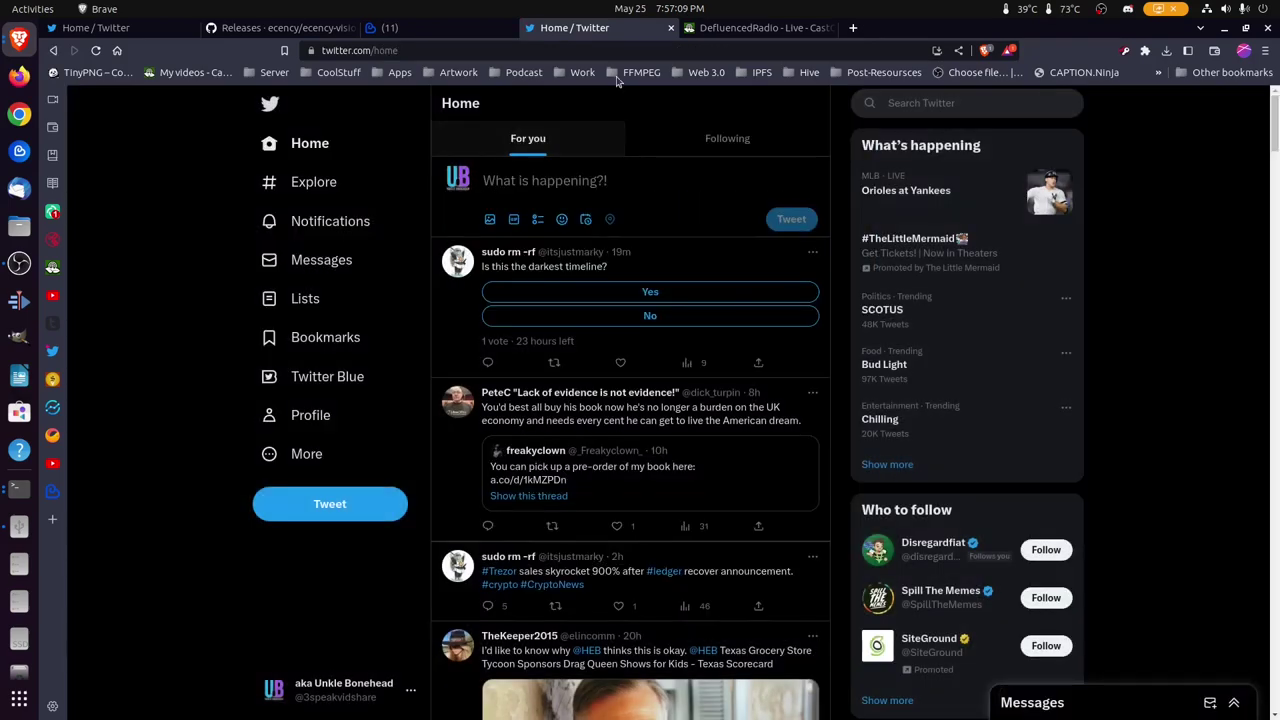
pyautogui.click(670, 28)
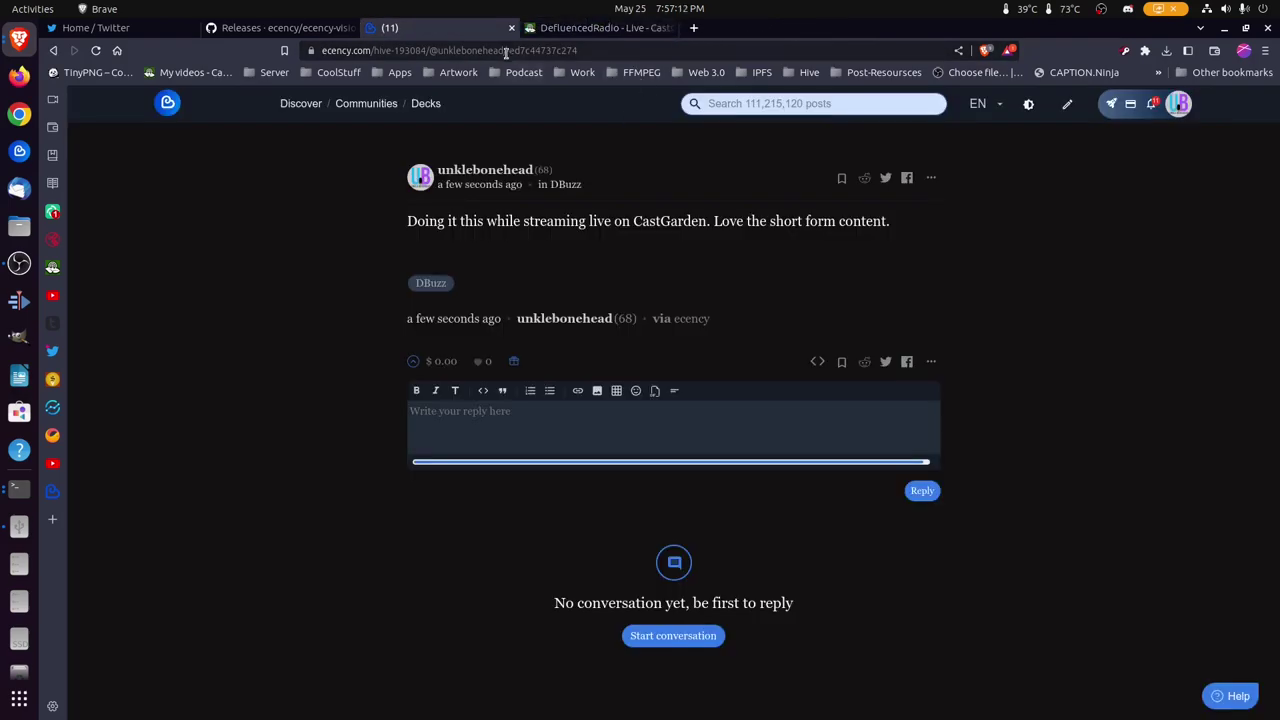
# From the Decks dashboard, create a new deck named 'stats'
pyautogui.click(53, 52)
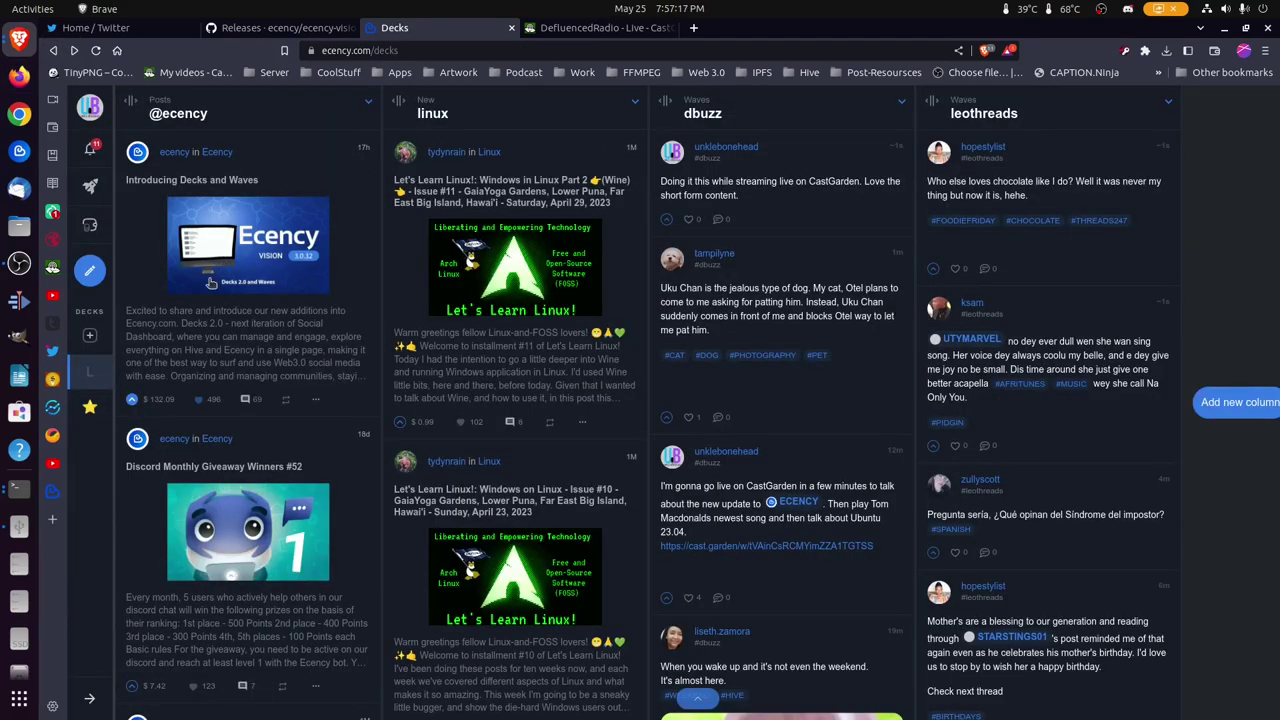
pyautogui.click(91, 337)
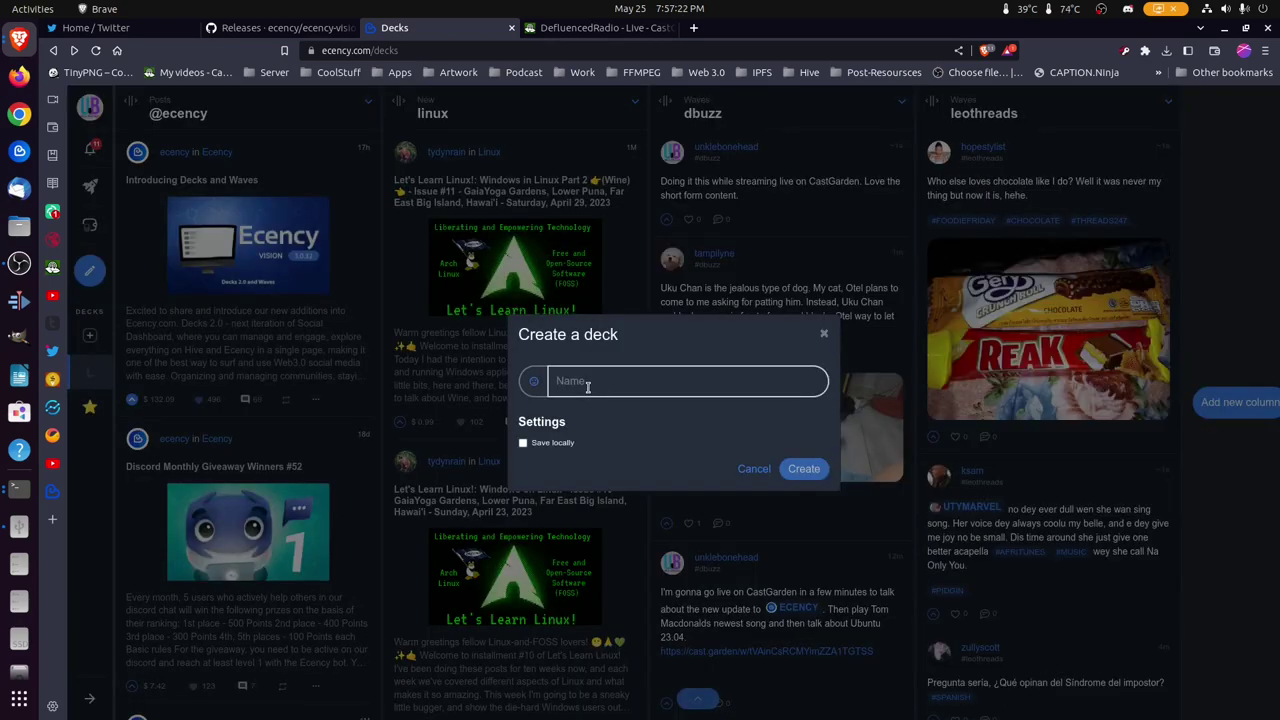
pyautogui.write('Stat')
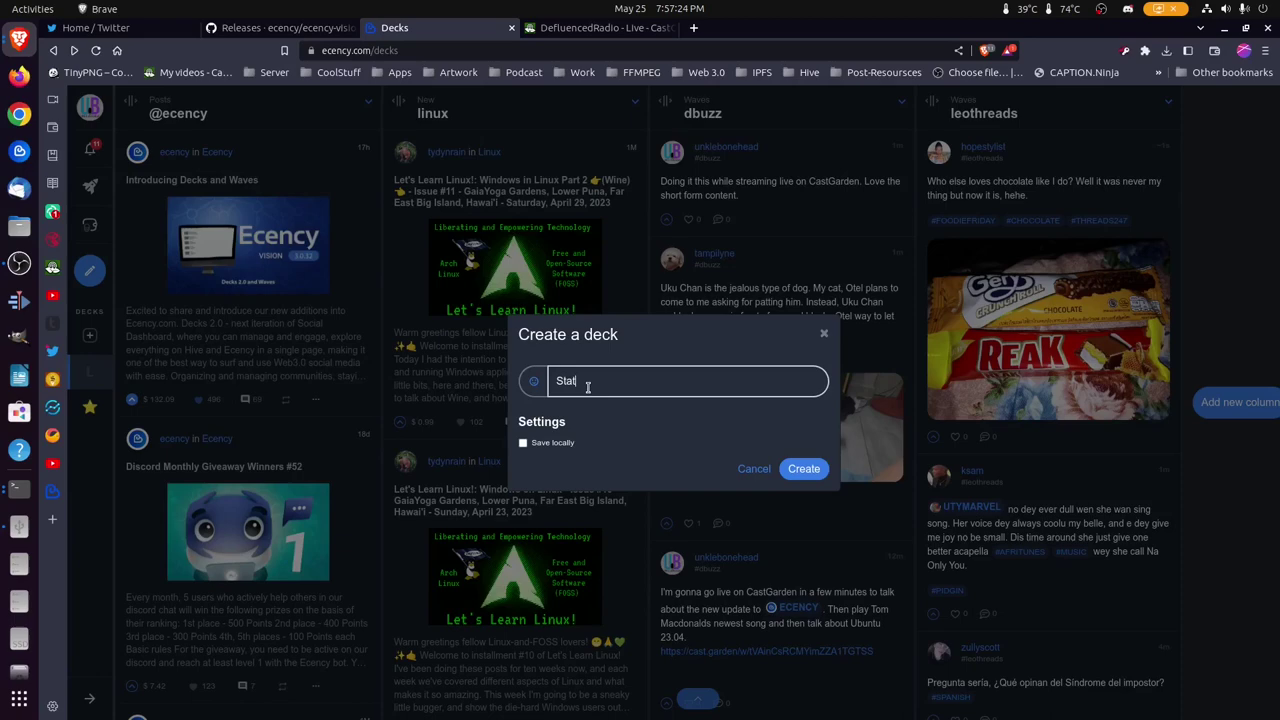
pyautogui.write('s')
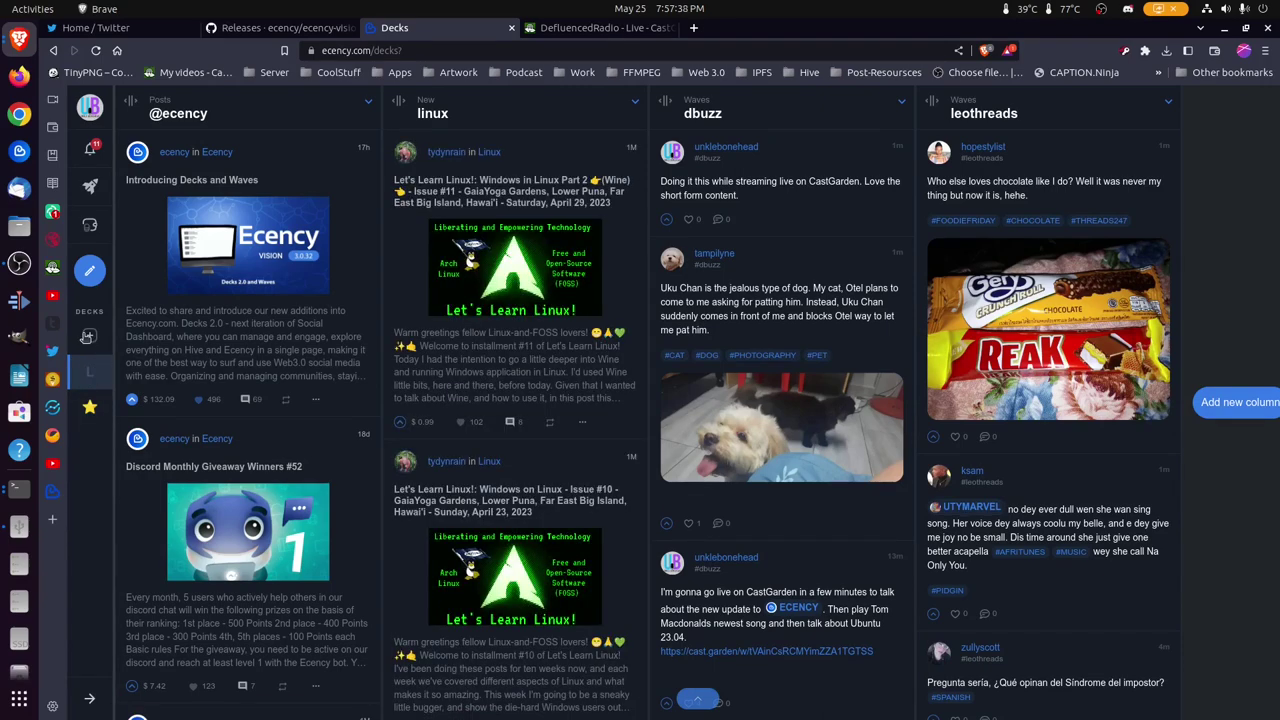
pyautogui.click(87, 337)
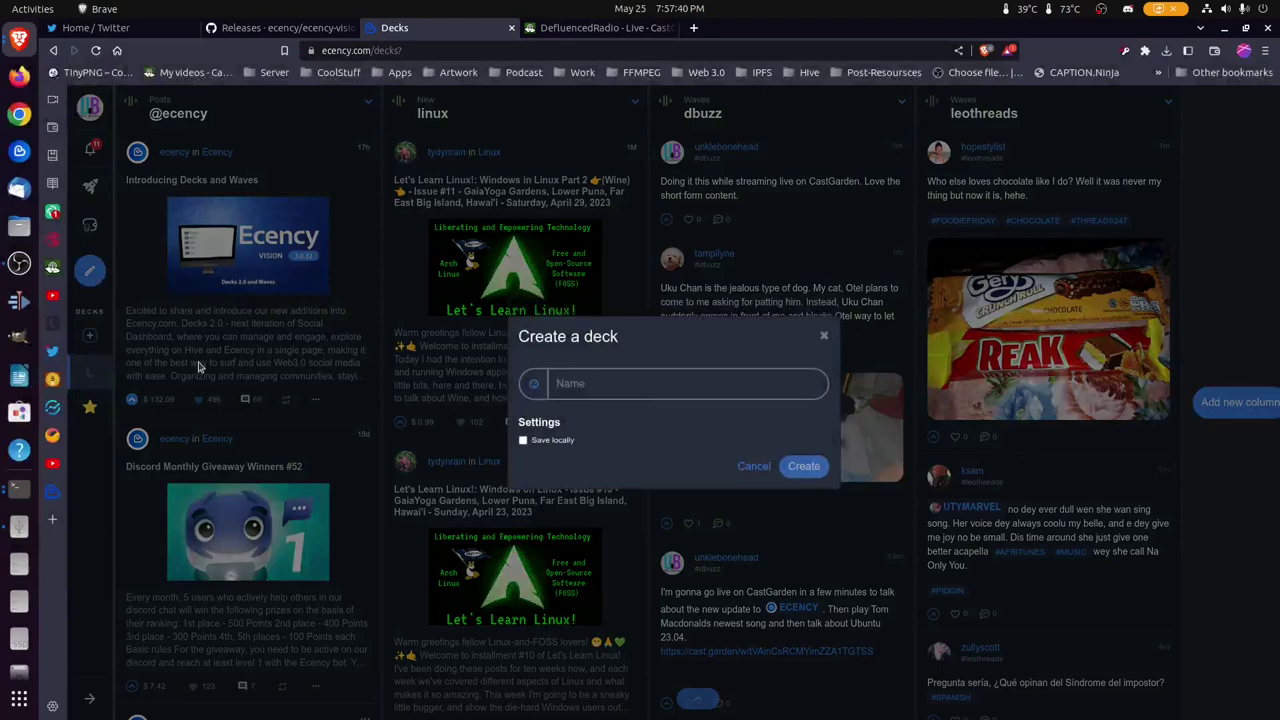
pyautogui.click(620, 388)
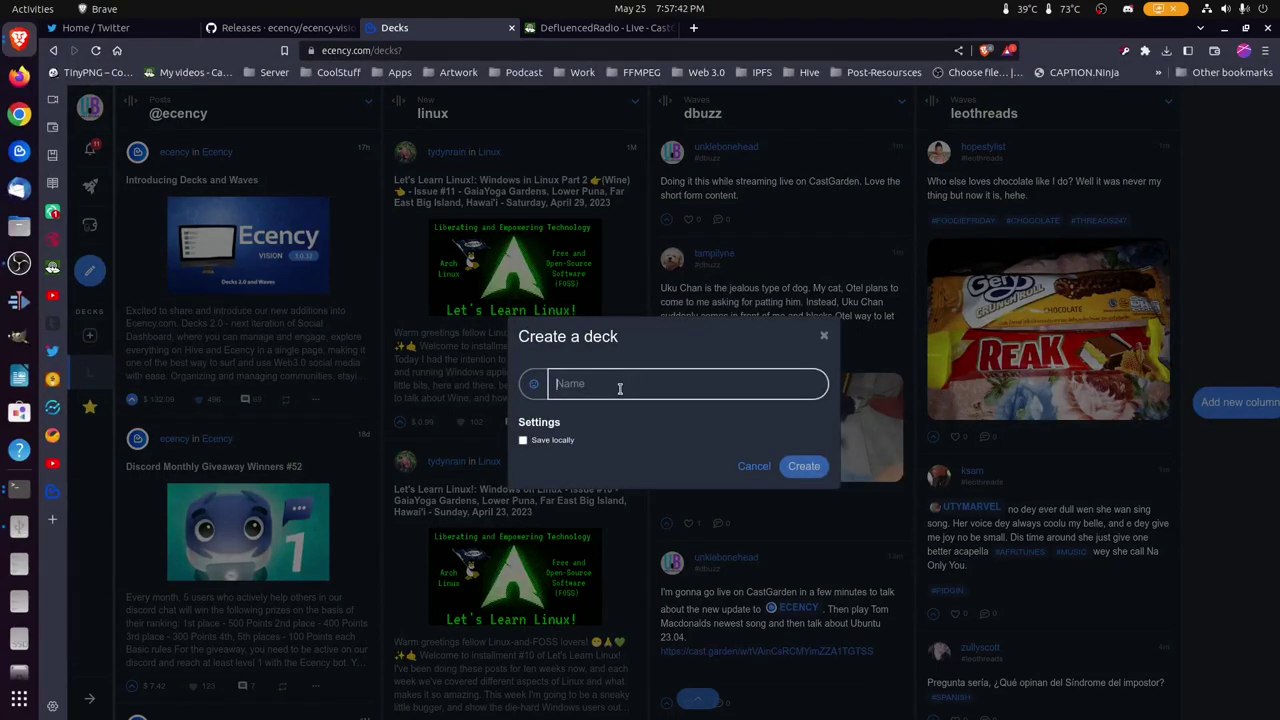
pyautogui.write('stat')
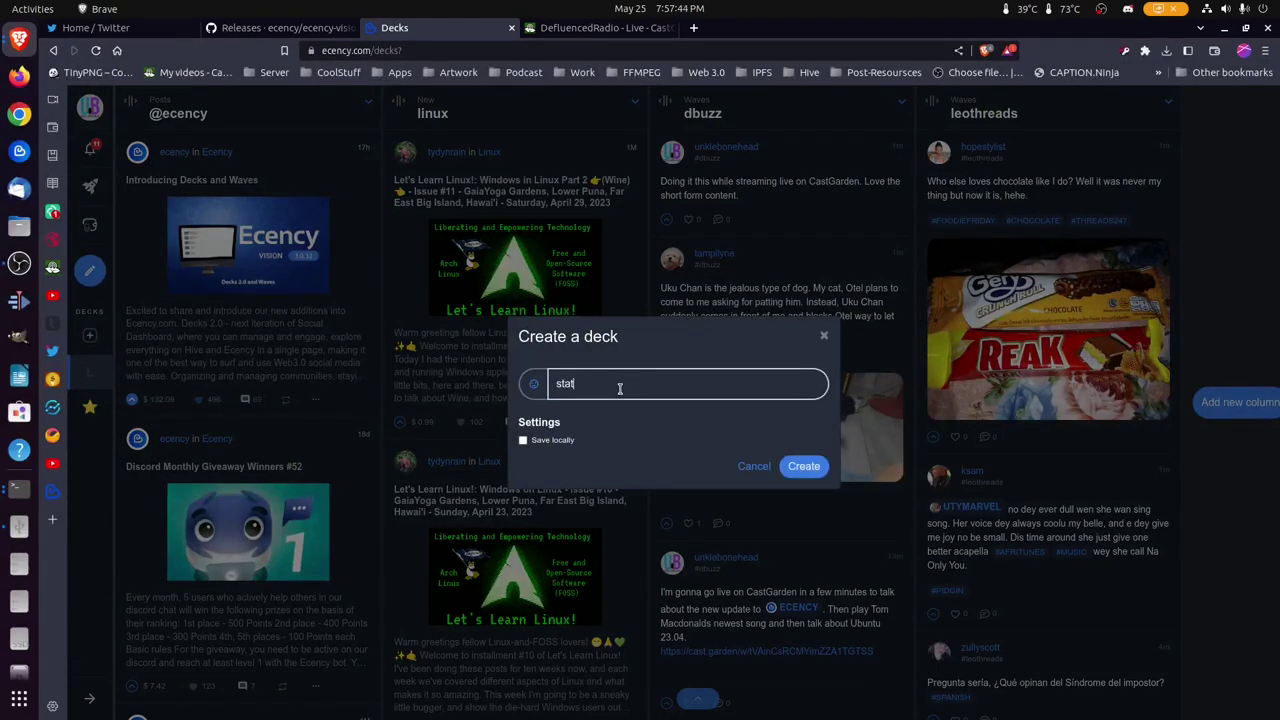
pyautogui.write('s')
pyautogui.click(815, 472)
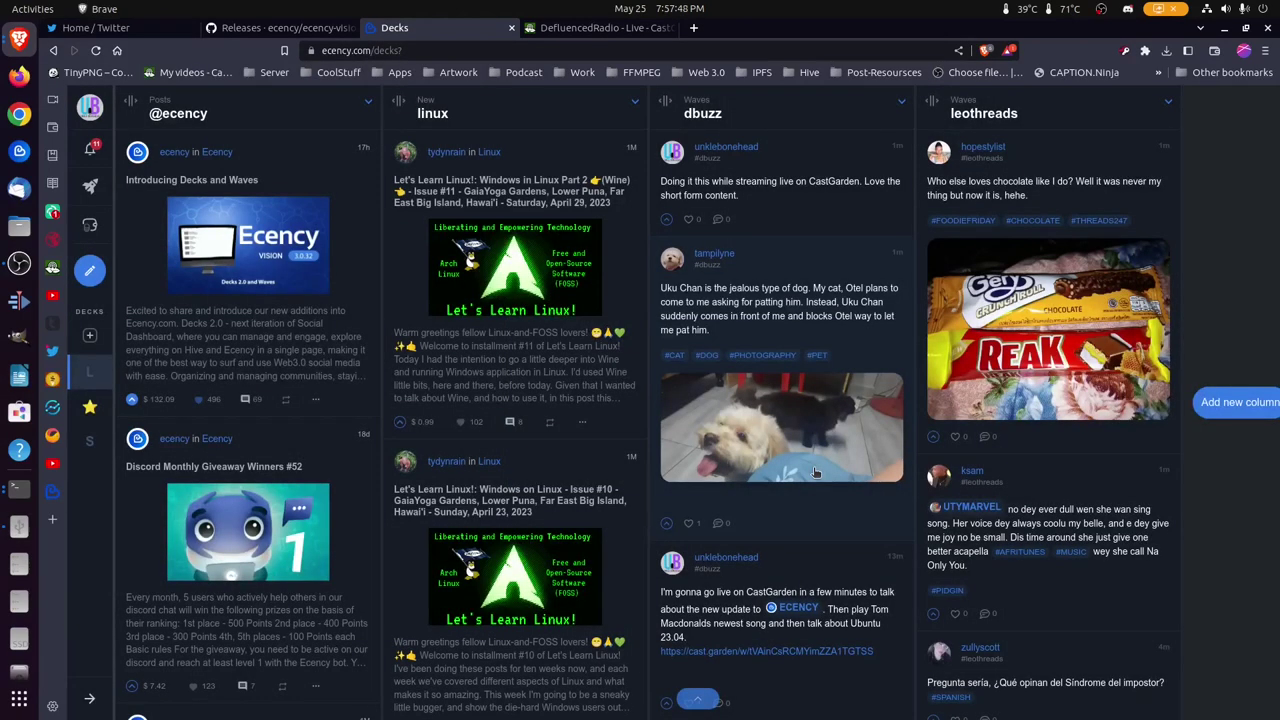
# In the stats deck, start a Wallet column and clear the mistakenly entered username 'unklebonehead'
pyautogui.click(87, 442)
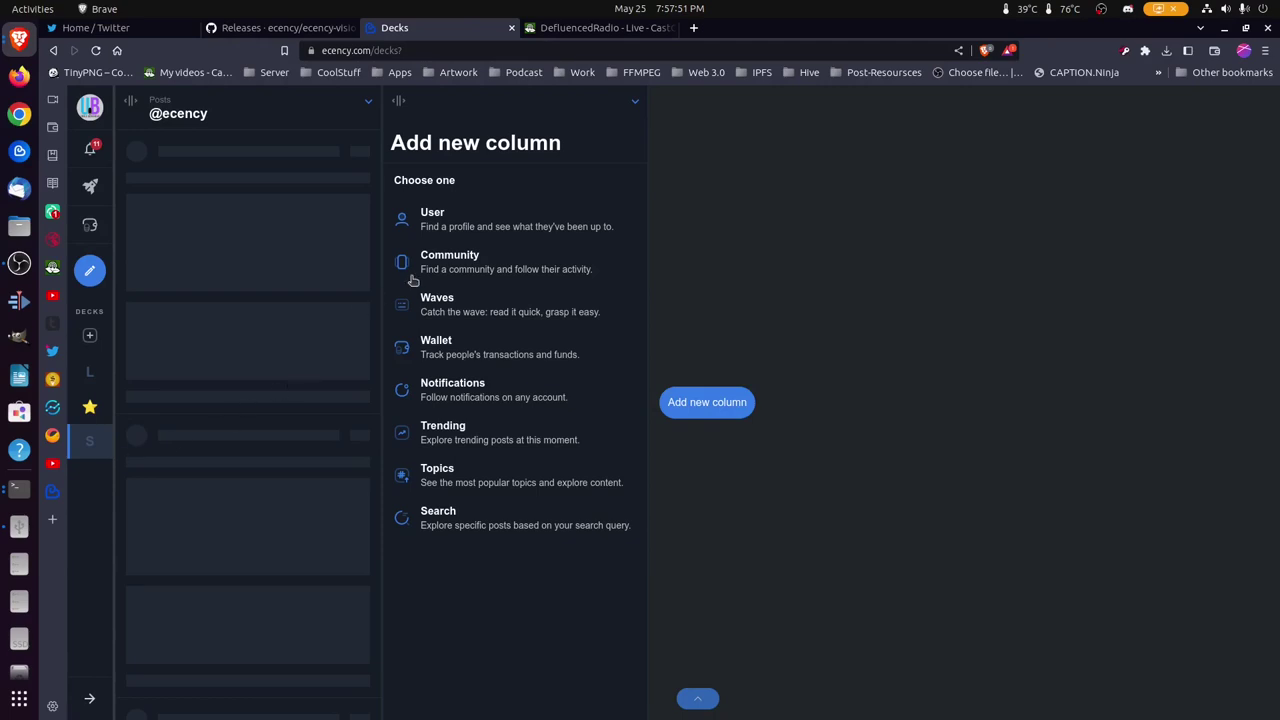
pyautogui.click(467, 357)
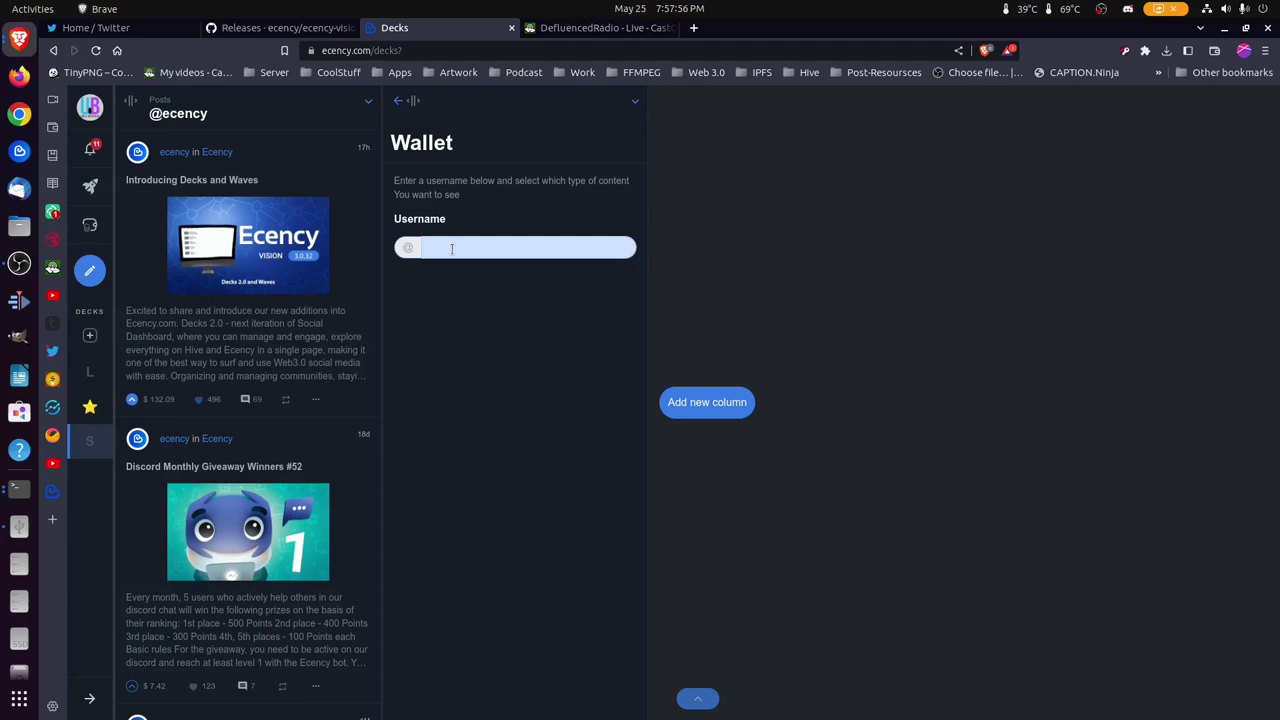
pyautogui.write('unklebonehe')
pyautogui.write('ad')
pyautogui.click(469, 320)
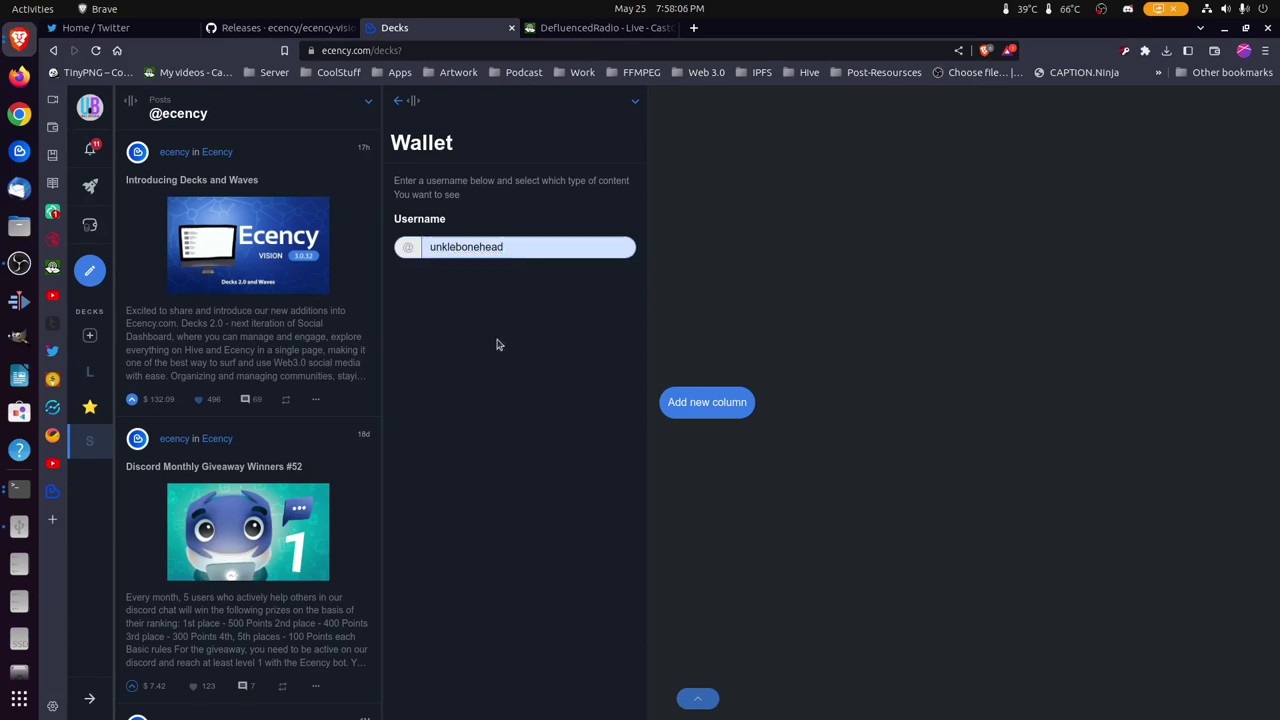
pyautogui.click(507, 248)
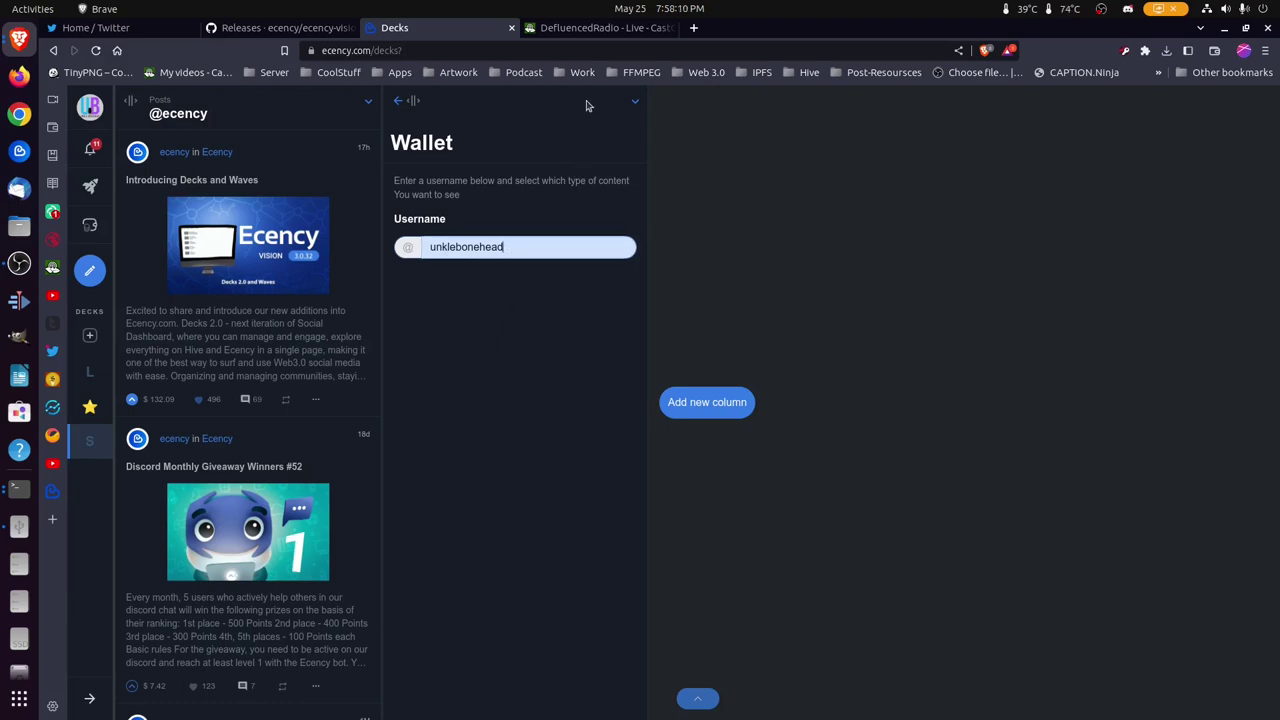
pyautogui.doubleClick(544, 252)
pyautogui.click(544, 252)
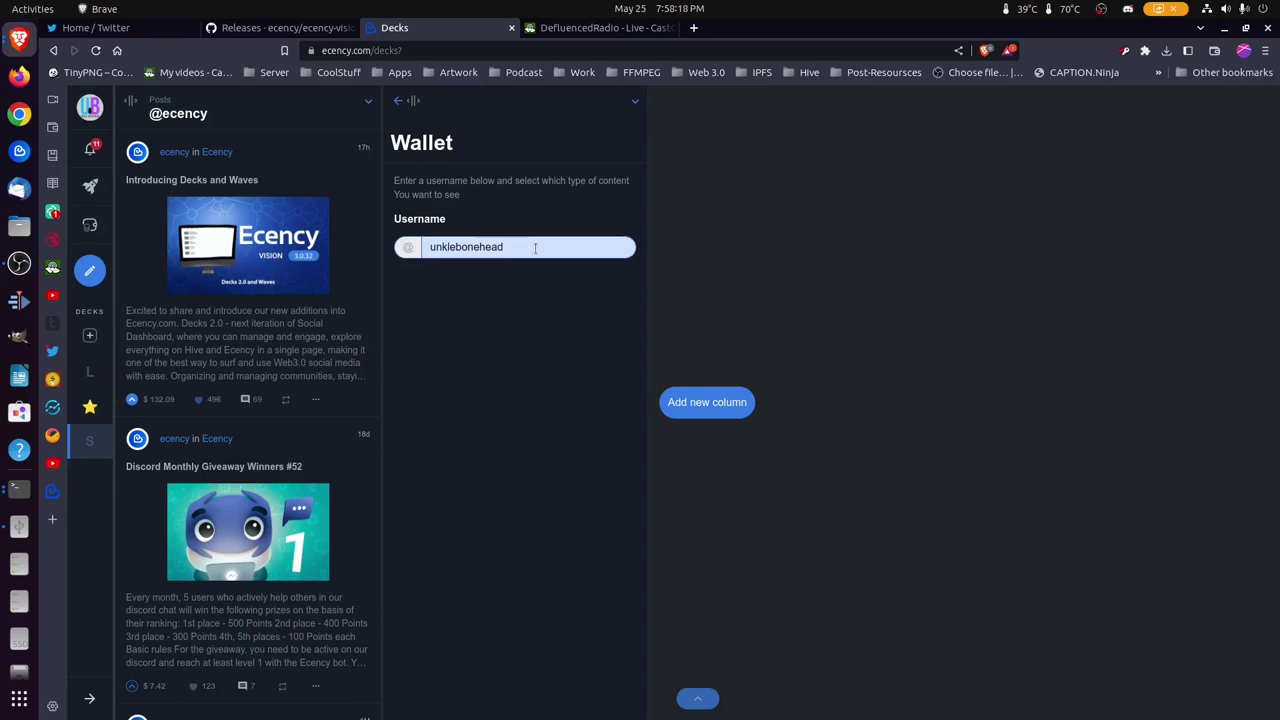
pyautogui.moveTo(538, 252); pyautogui.dragTo(408, 247)
pyautogui.press('BackSpace')
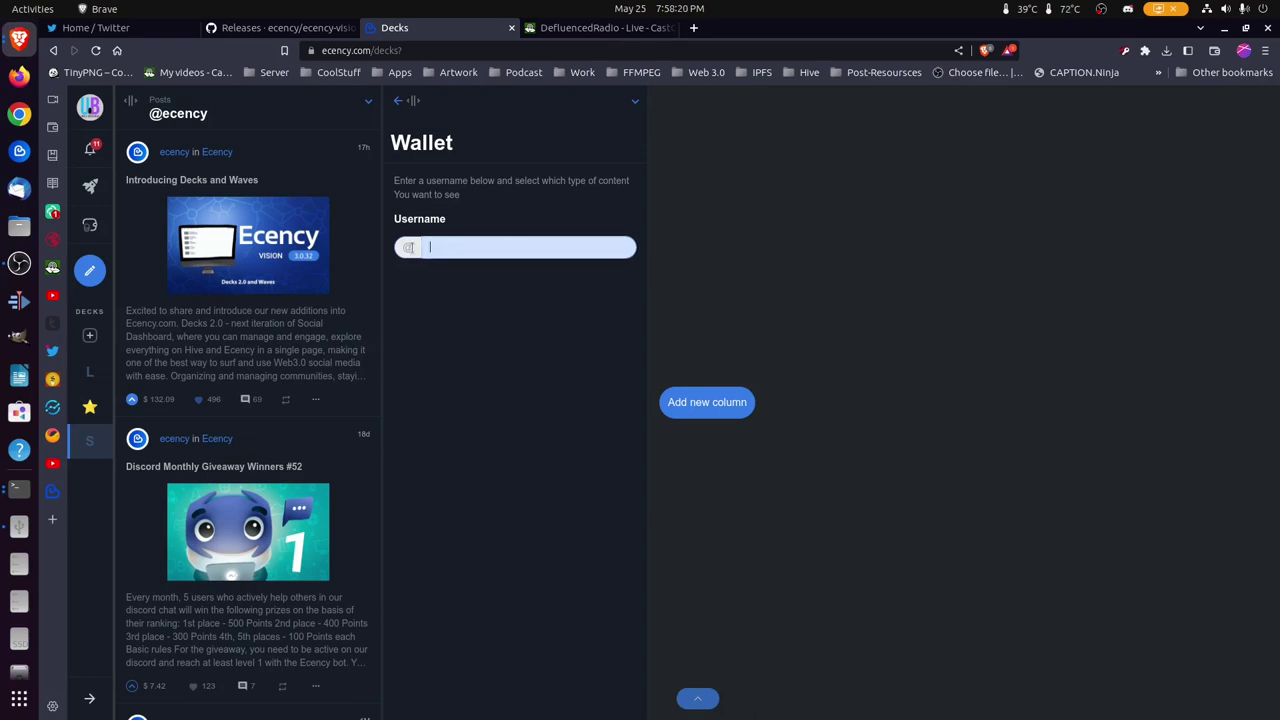
pyautogui.write('defluen')
pyautogui.write('cedd')
pyautogui.press('BackSpace')
pyautogui.write('c')
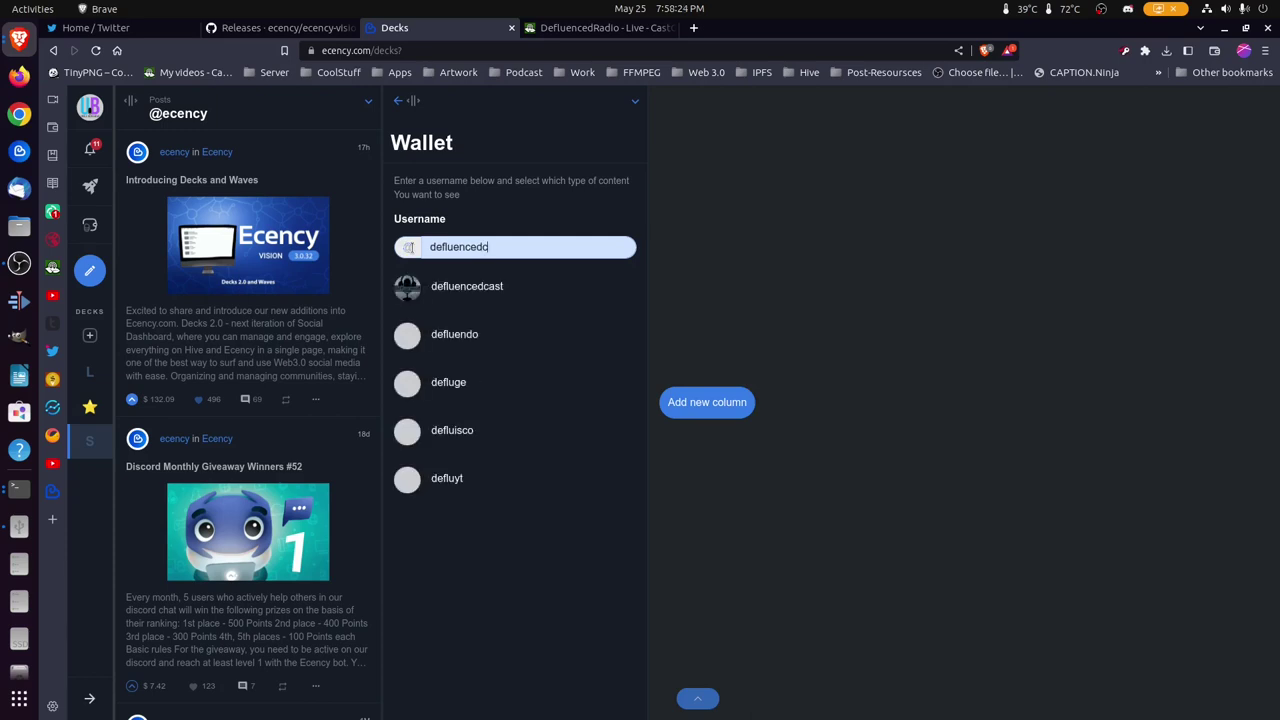
pyautogui.click(458, 290)
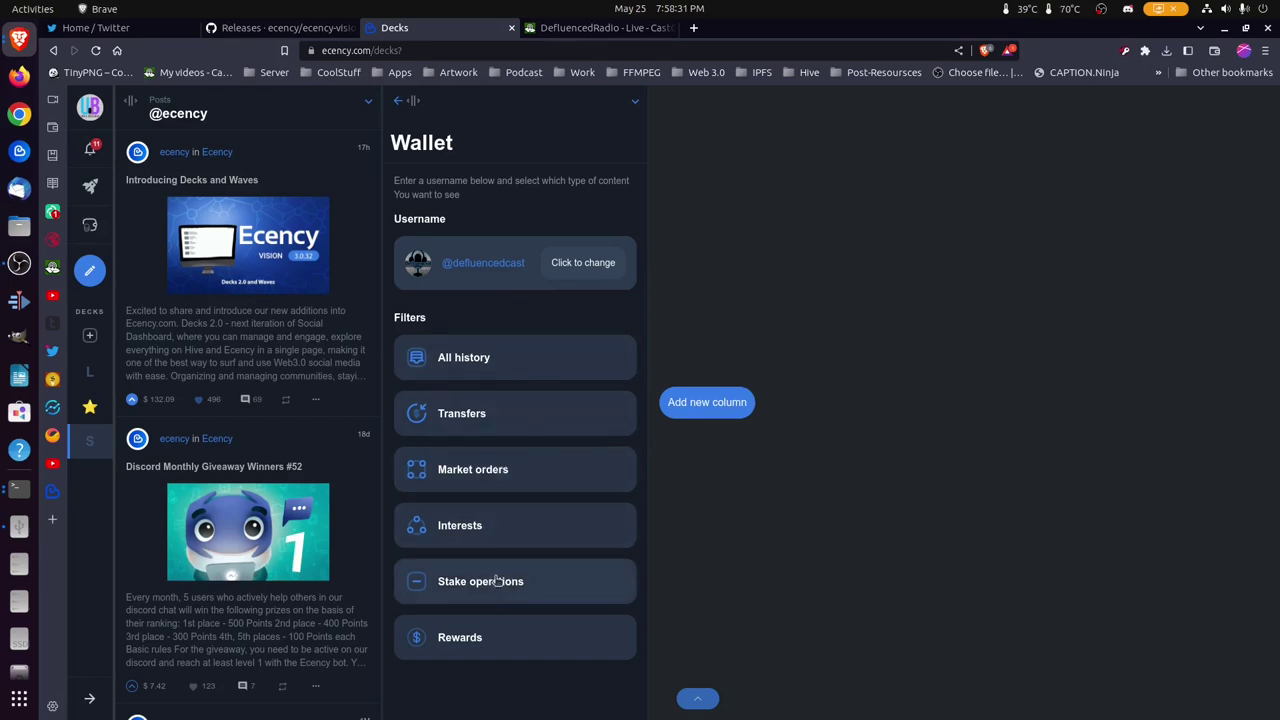
pyautogui.click(481, 373)
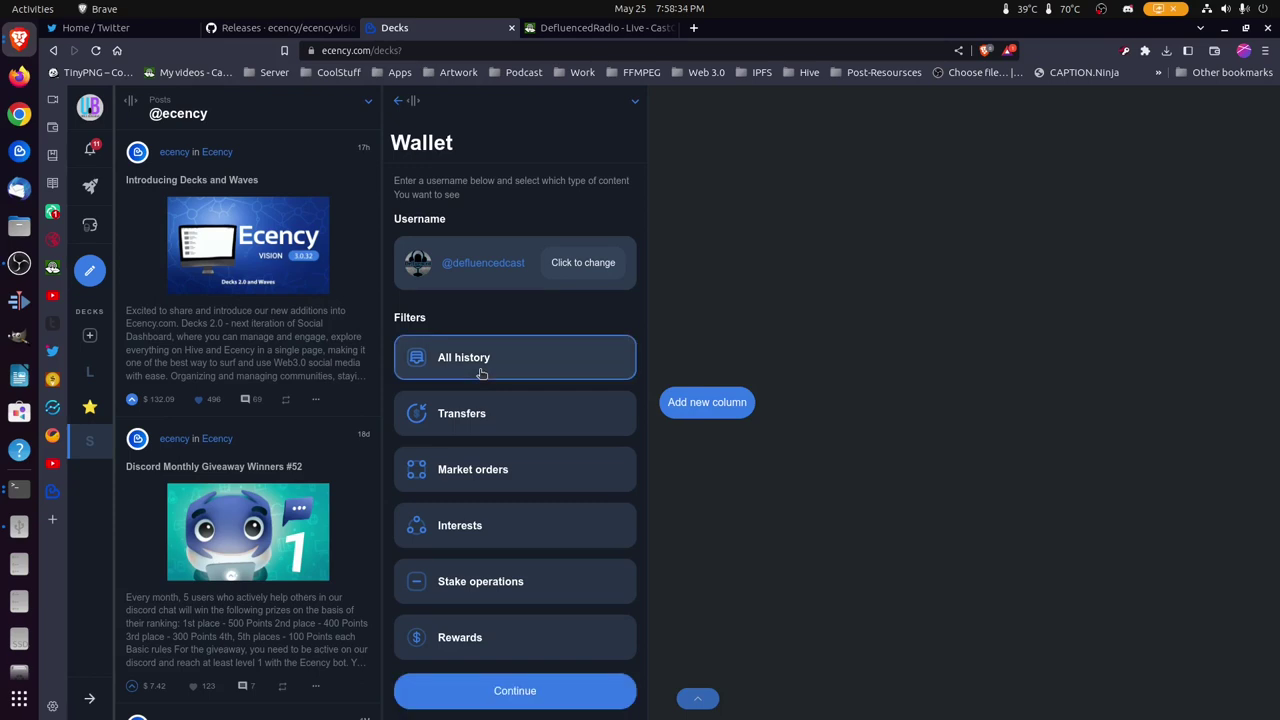
pyautogui.click(511, 695)
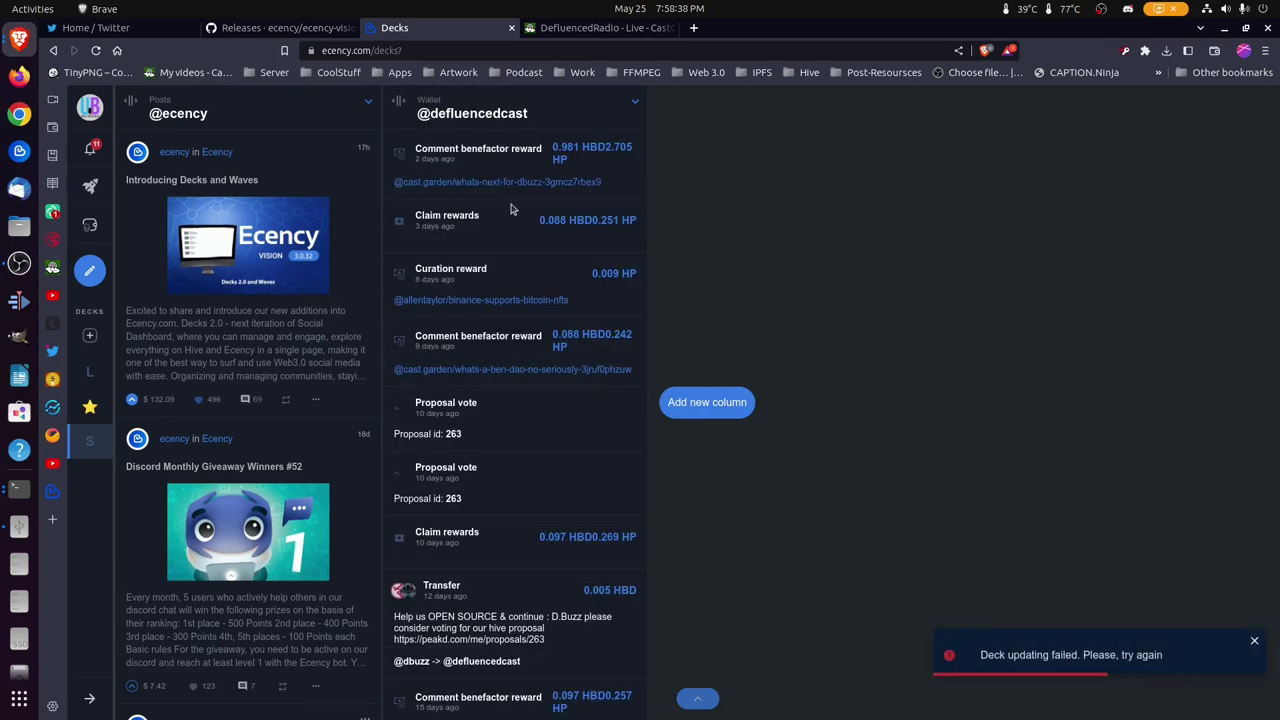
# Add another Wallet column, typing 'unklebonehead' as the username and then erasing it
pyautogui.scroll(-3, 516, 280)
pyautogui.scroll(3, 519, 300)
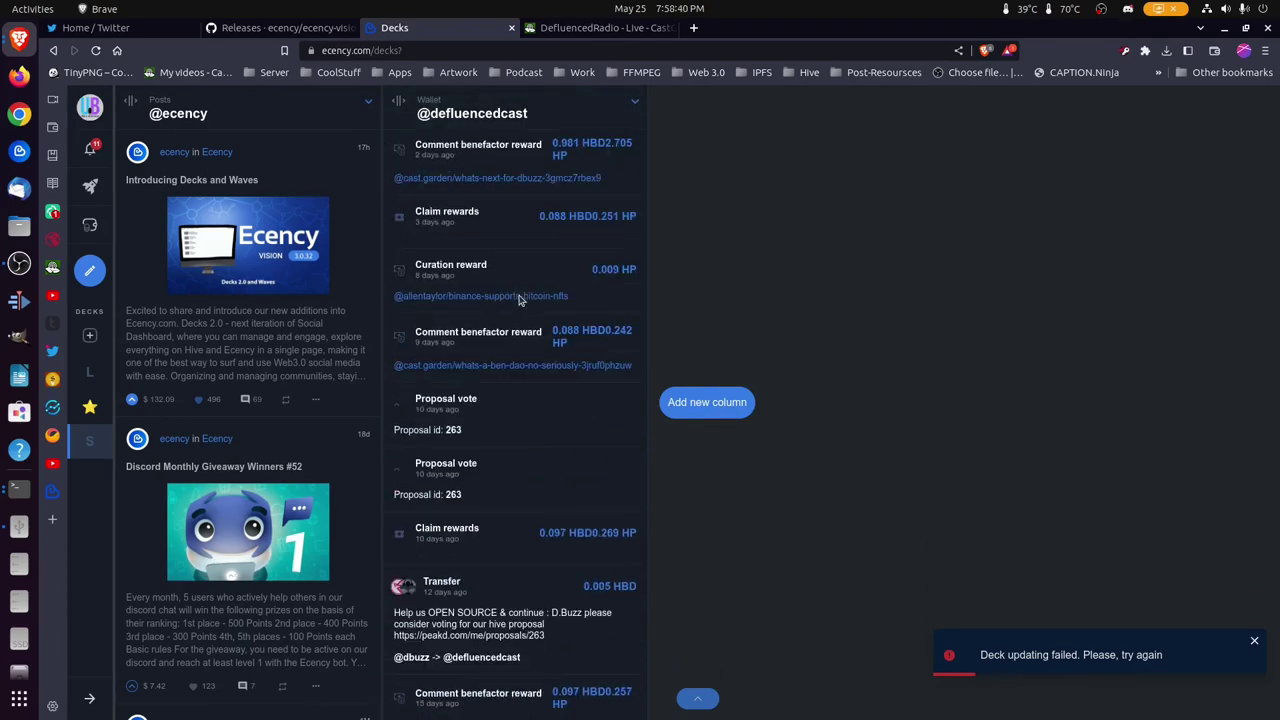
pyautogui.click(709, 404)
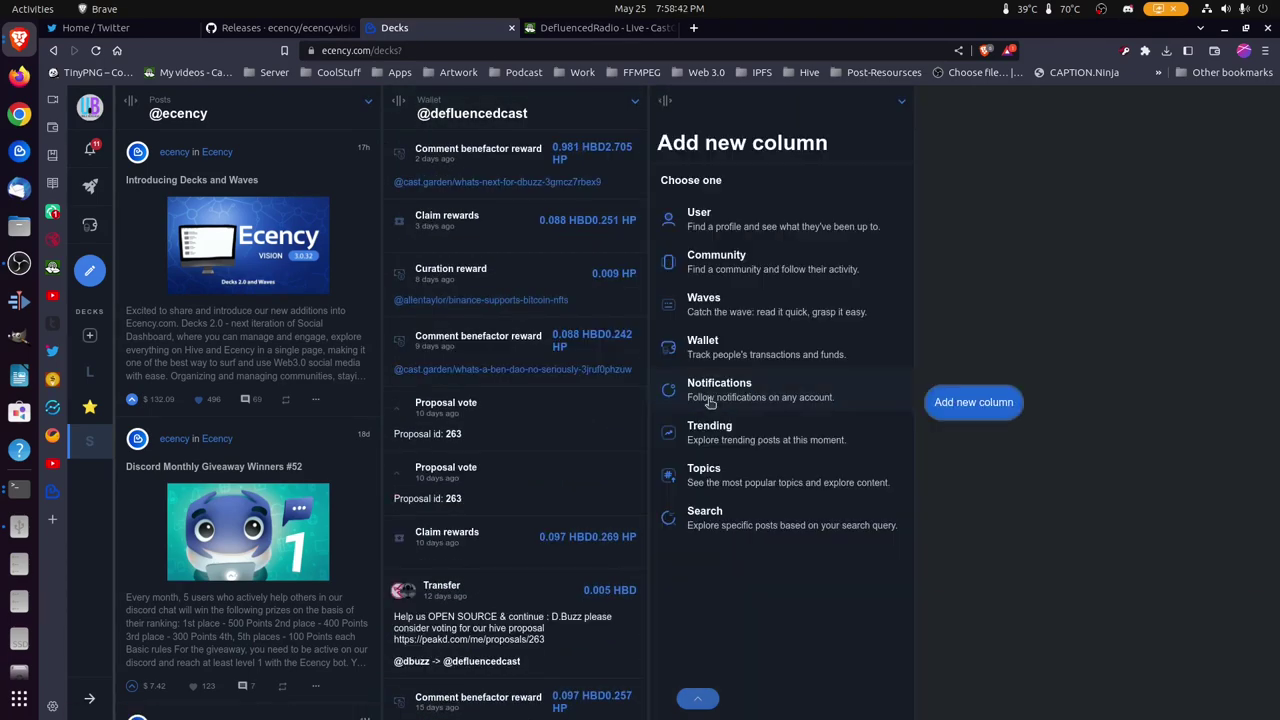
pyautogui.click(755, 349)
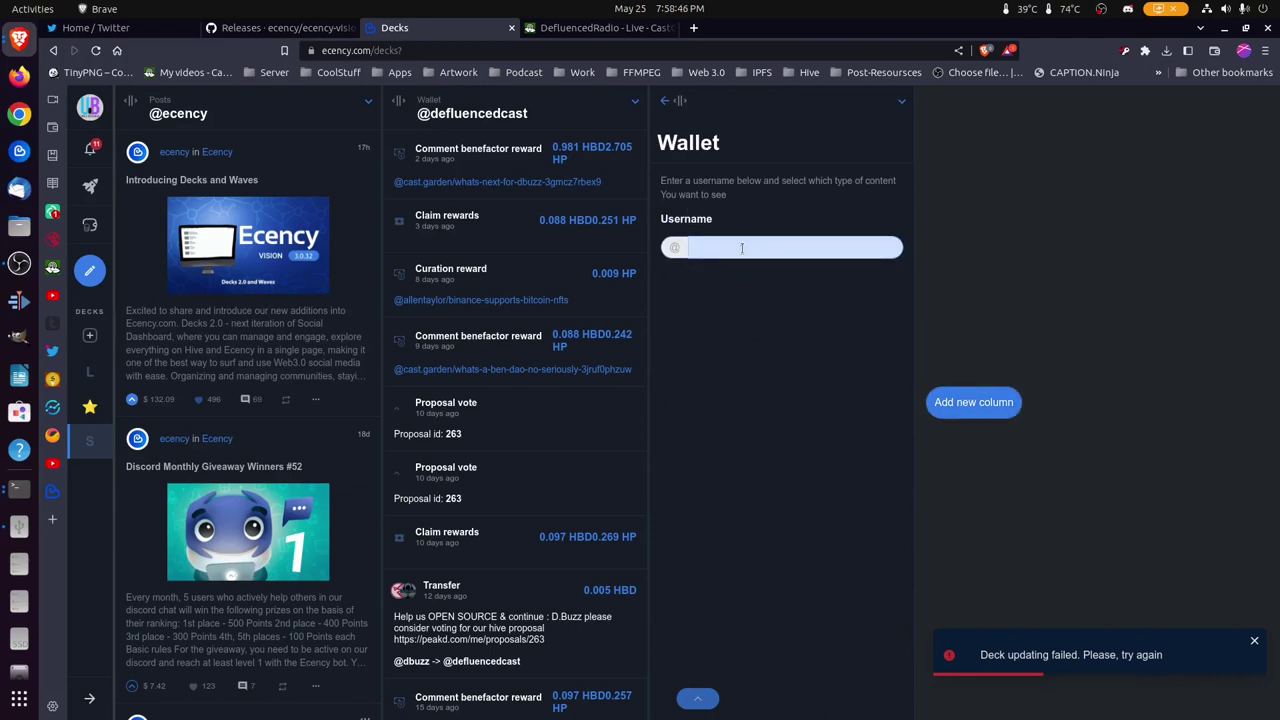
pyautogui.write('unkle')
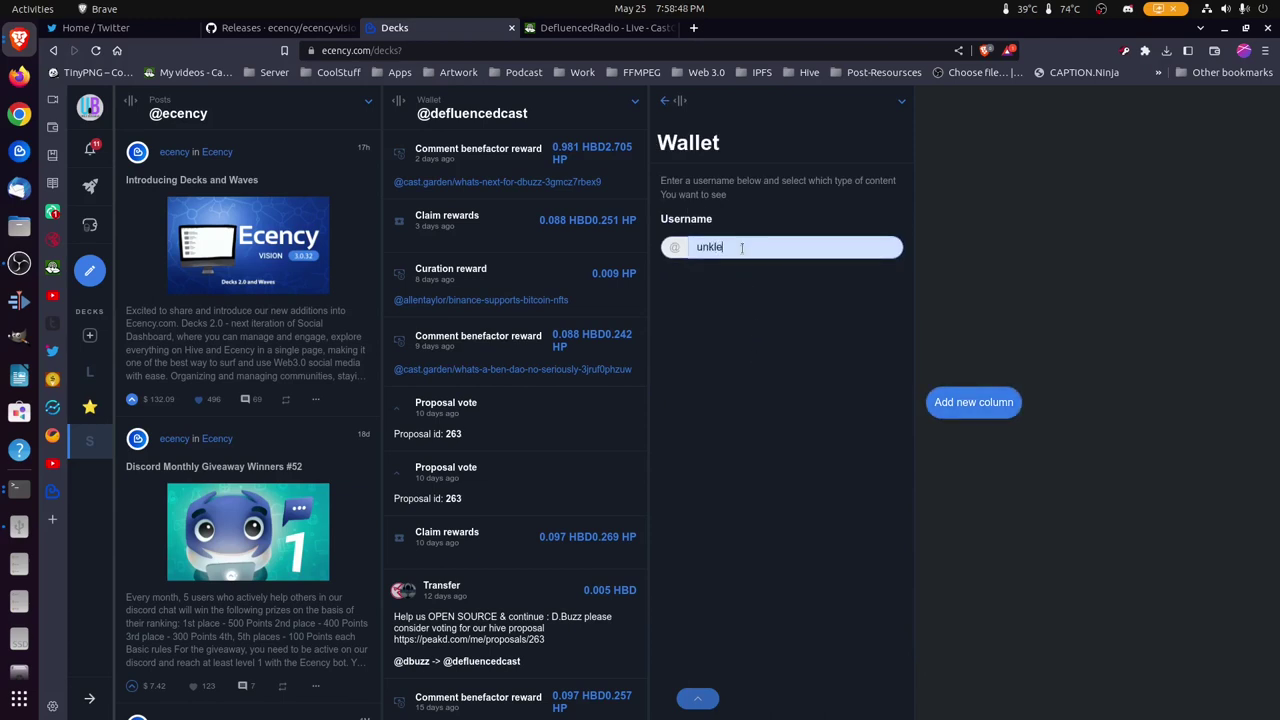
pyautogui.write('bonehead')
pyautogui.press('BackSpace')
pyautogui.press('BackSpace')
pyautogui.press('BackSpace')
pyautogui.press('BackSpace')
pyautogui.press('BackSpace')
pyautogui.press('BackSpace')
# Remove the unfinished wallet column, then view notifications filtered to Replies and back to All
pyautogui.click(901, 101)
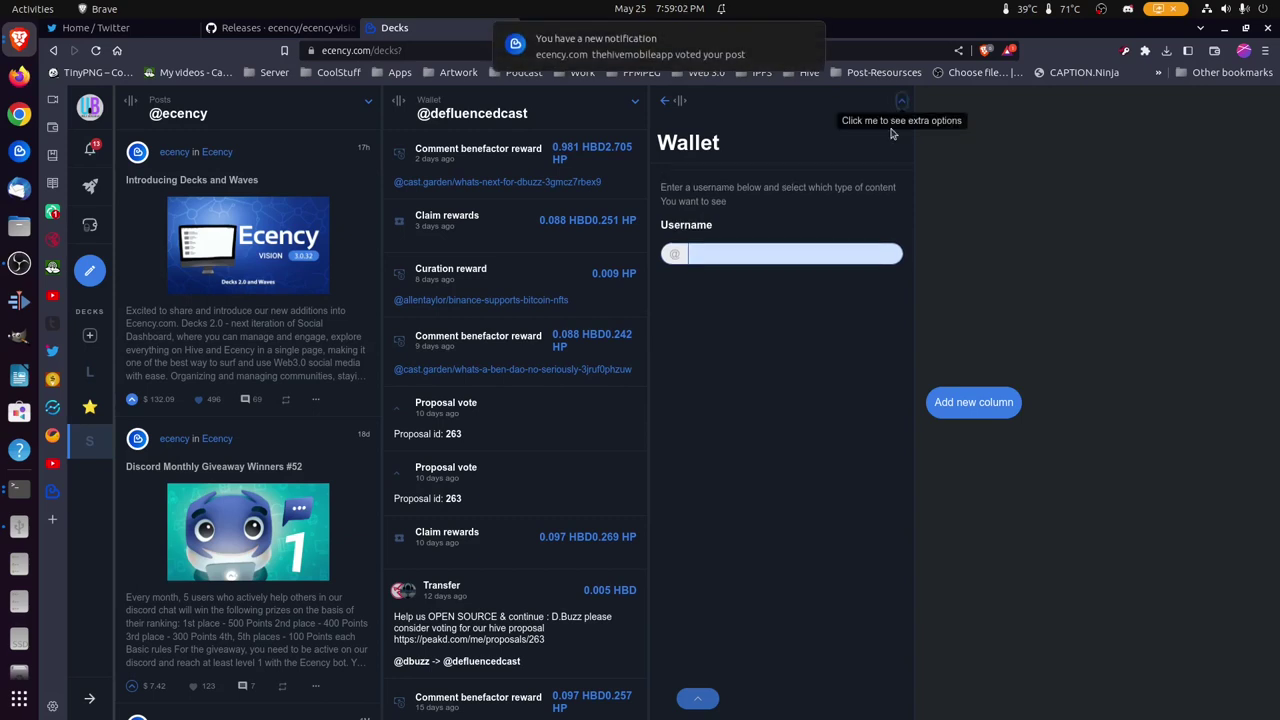
pyautogui.click(889, 180)
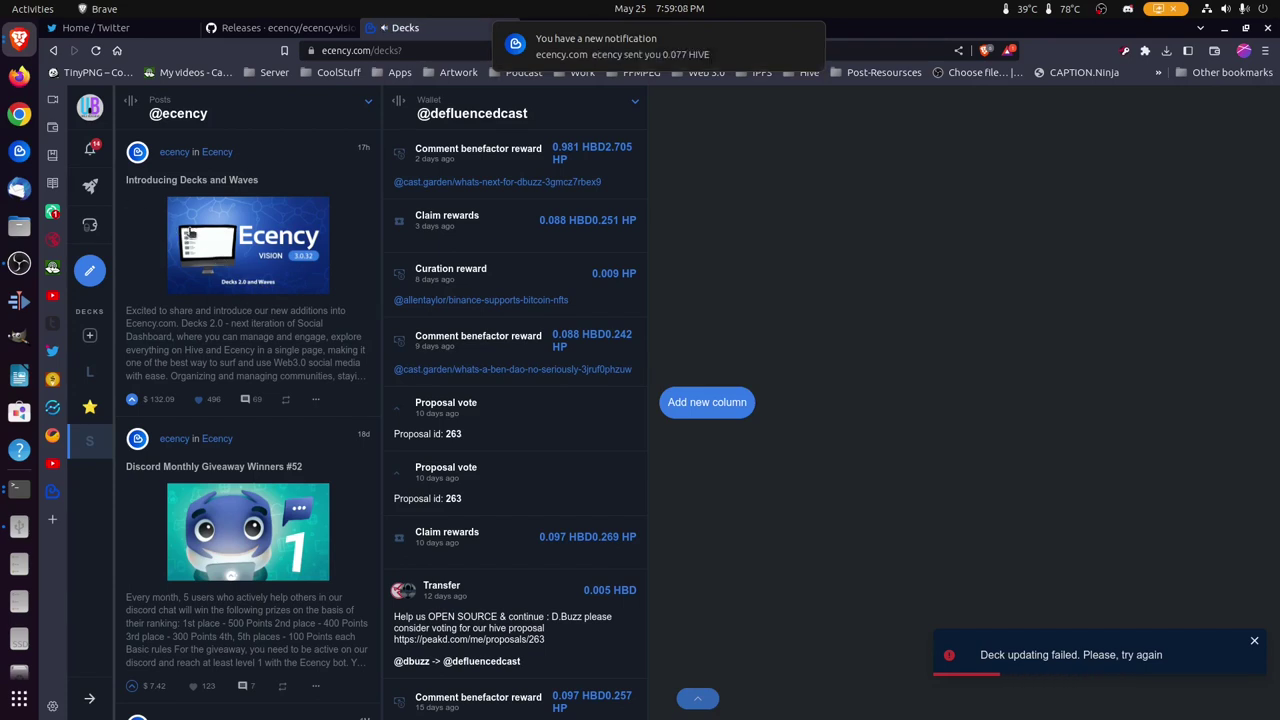
pyautogui.click(98, 149)
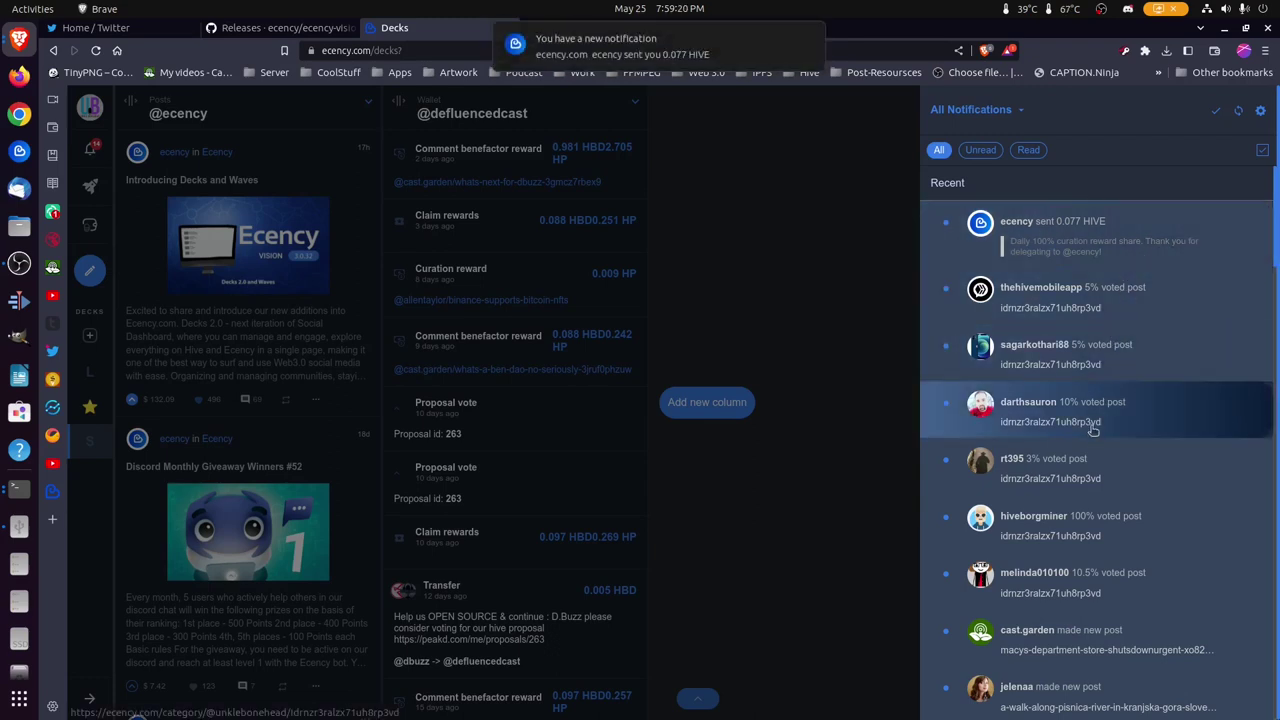
pyautogui.click(1019, 112)
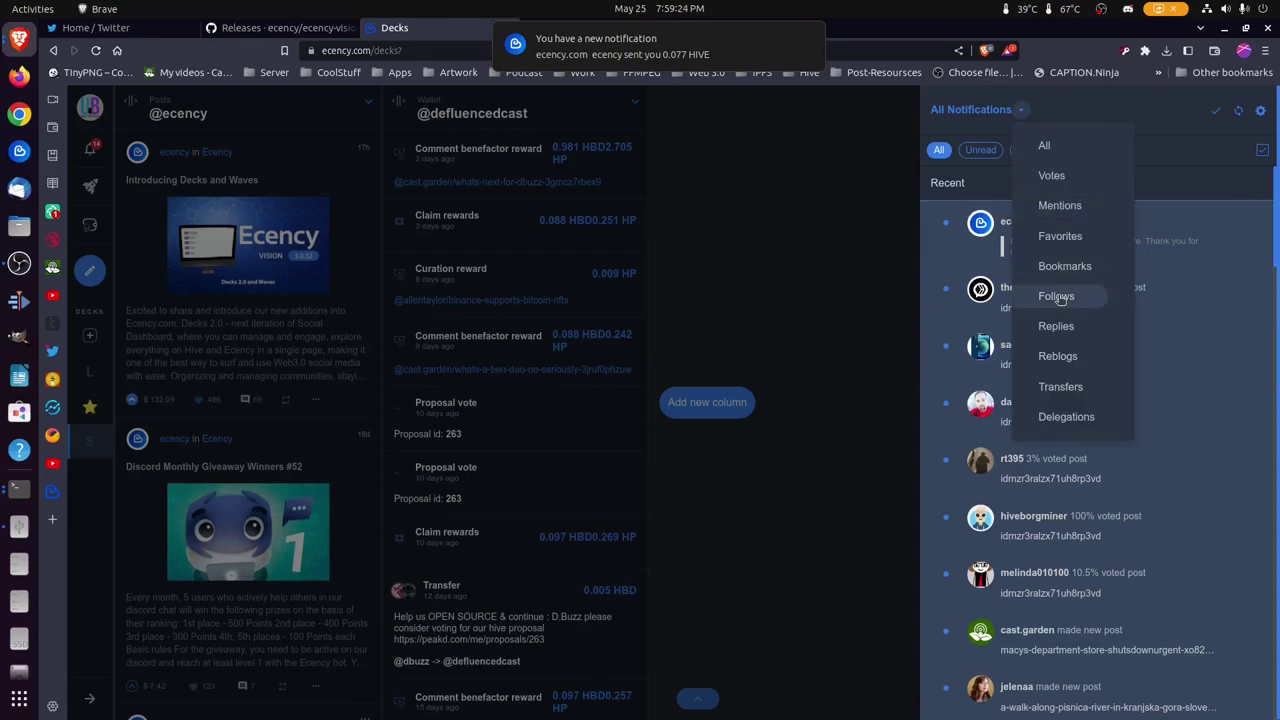
pyautogui.click(1056, 330)
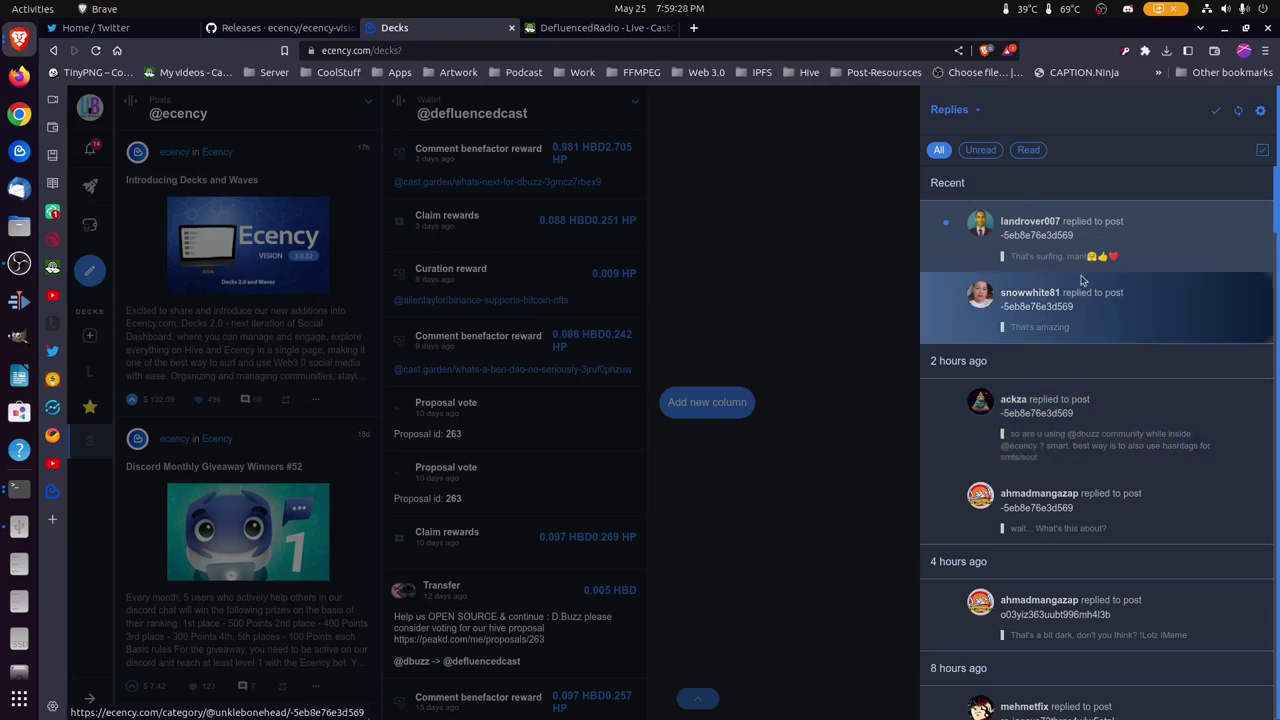
pyautogui.click(977, 110)
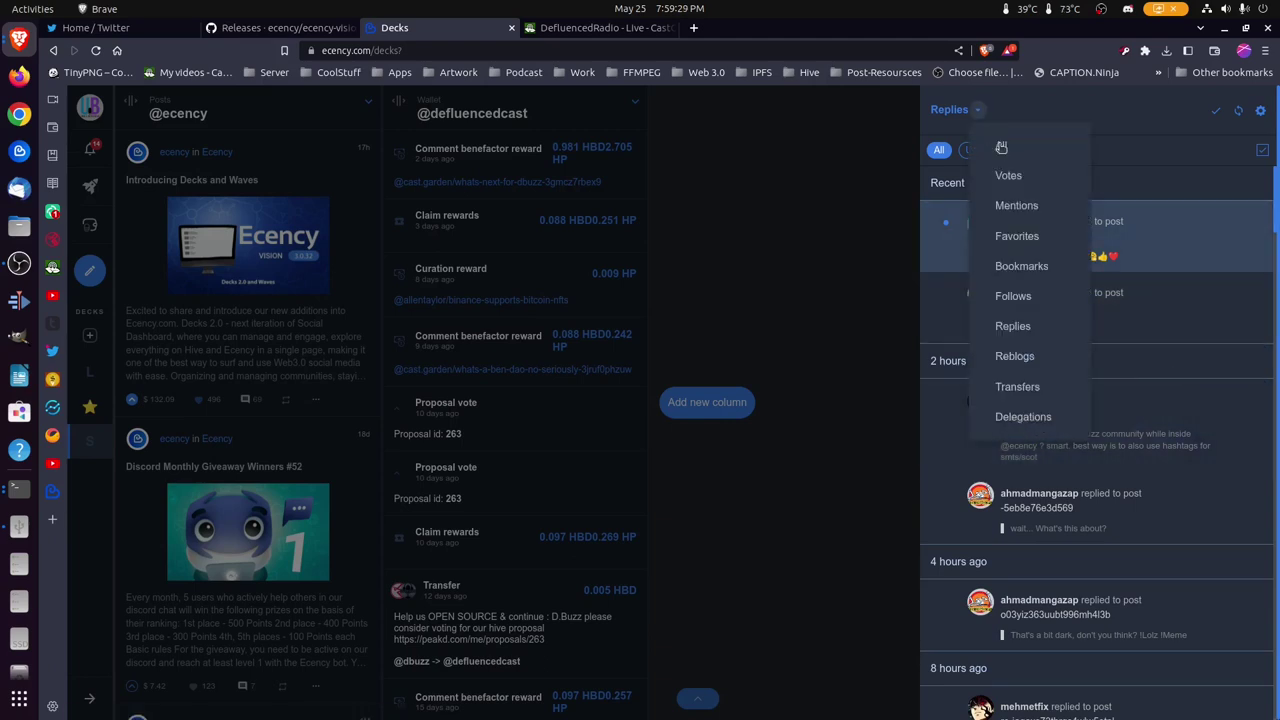
pyautogui.click(1008, 150)
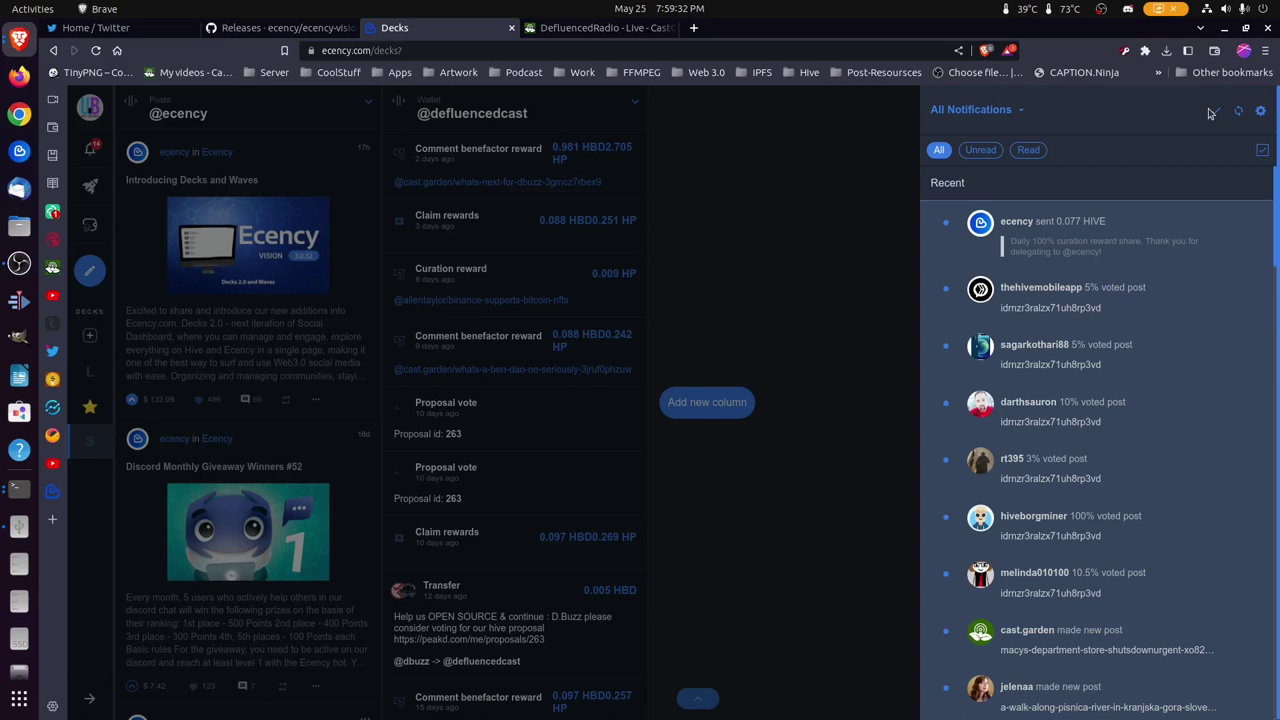
pyautogui.click(1215, 116)
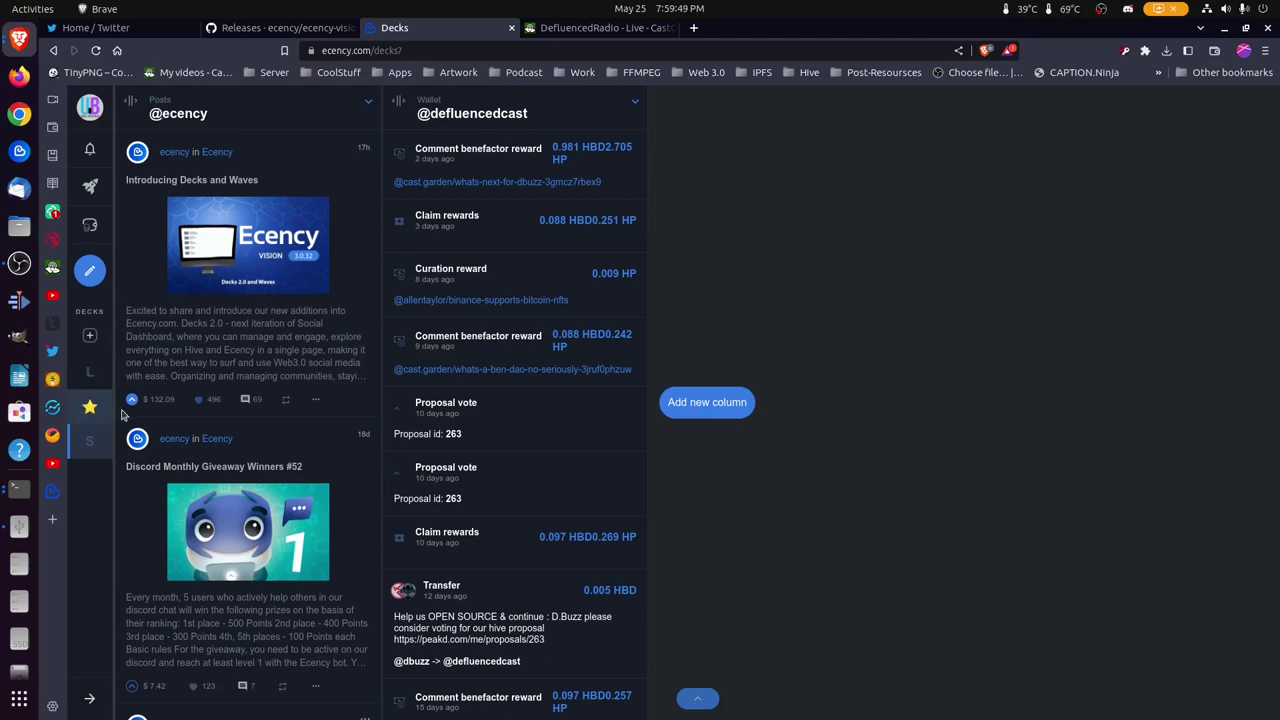
# Show the deck with the Waves and Topics columns, then switch to OBS Studio
pyautogui.click(86, 407)
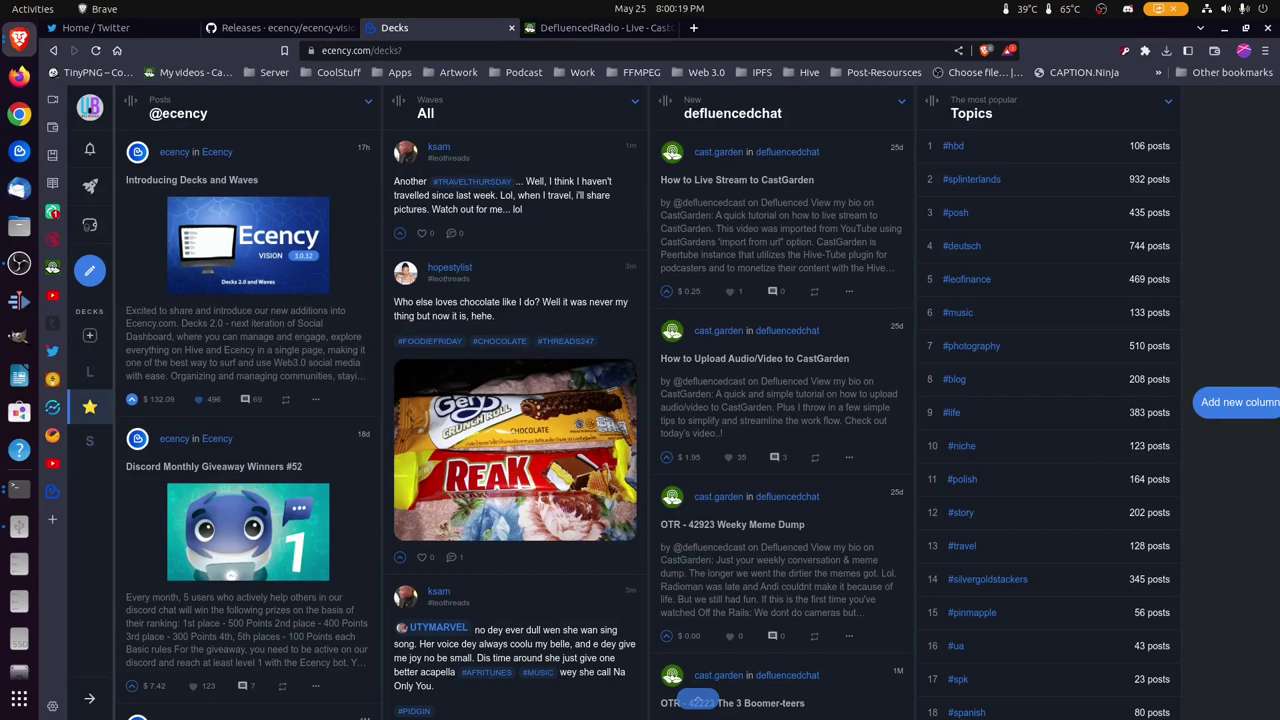
pyautogui.hotkey('alt', 'Tab')
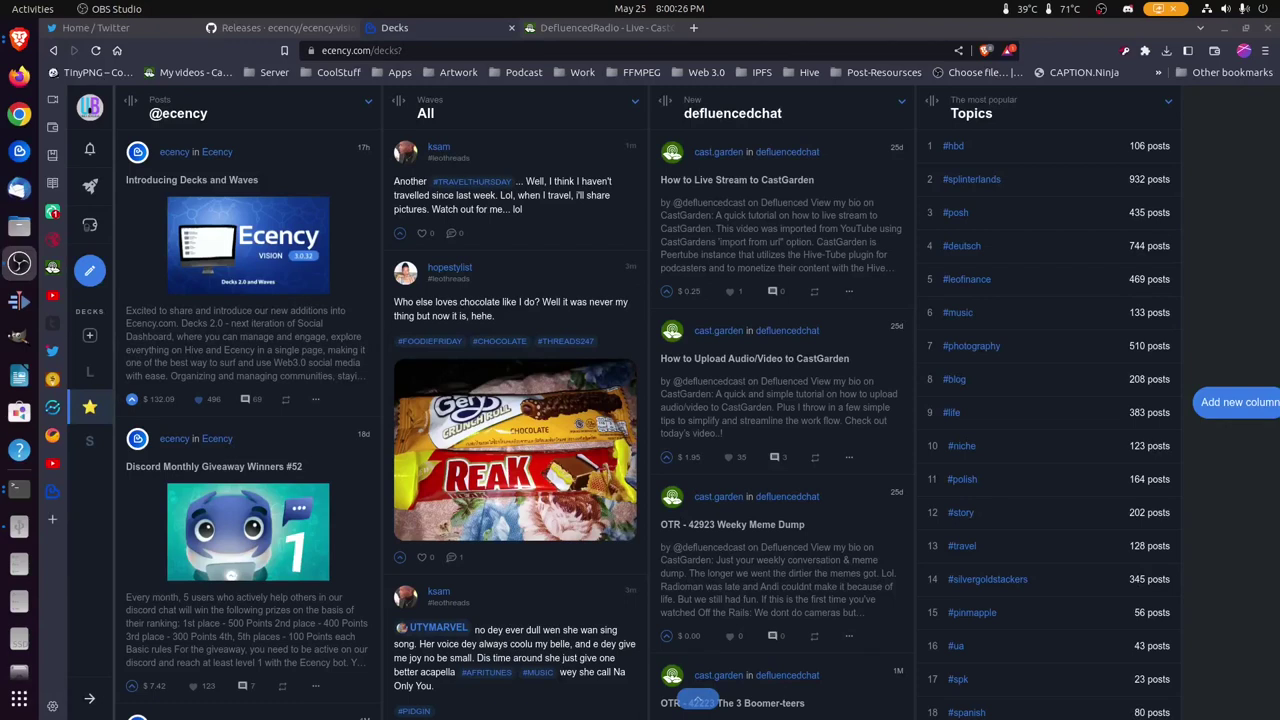